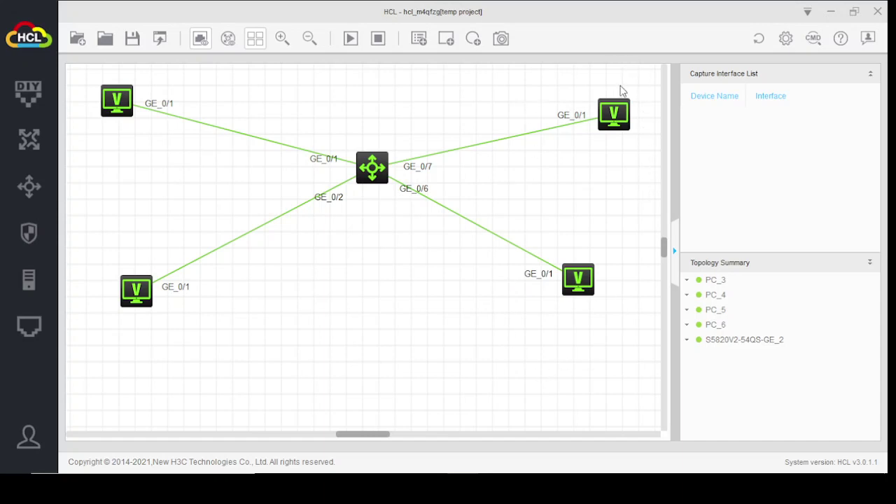
Open the central switch's console and enter system view with 'sy'.
mouse_move(384, 176)
left_click(365, 173)
double_click(365, 172)
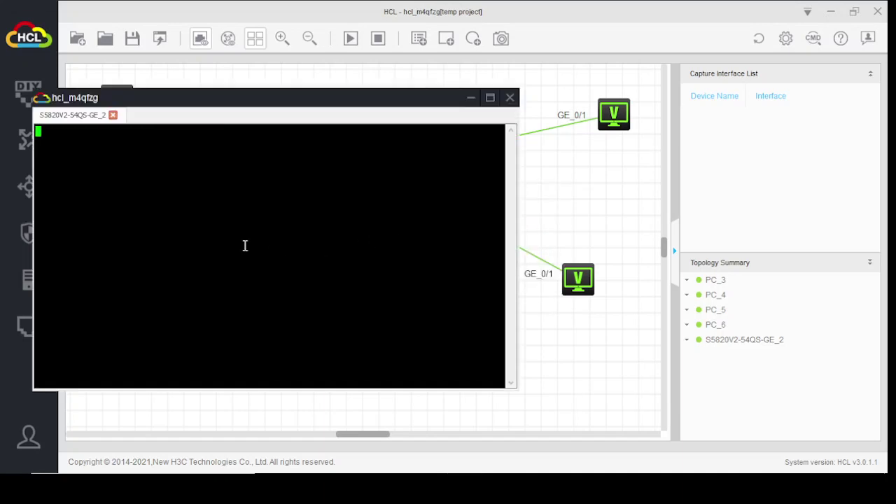
key("Return")
key("Return")
key("Return")
key("Return")
key("Return")
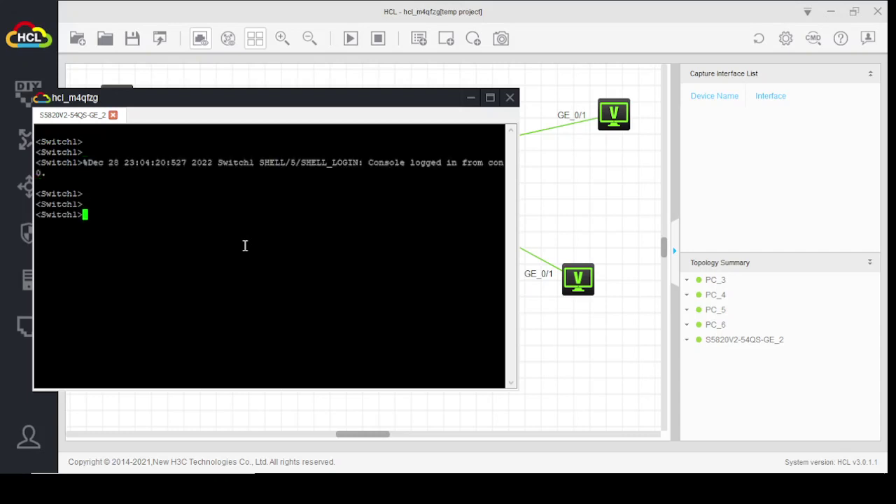
type("sy")
key("Tab")
key("Return")
key("Return")
key("Return")
key("Return")
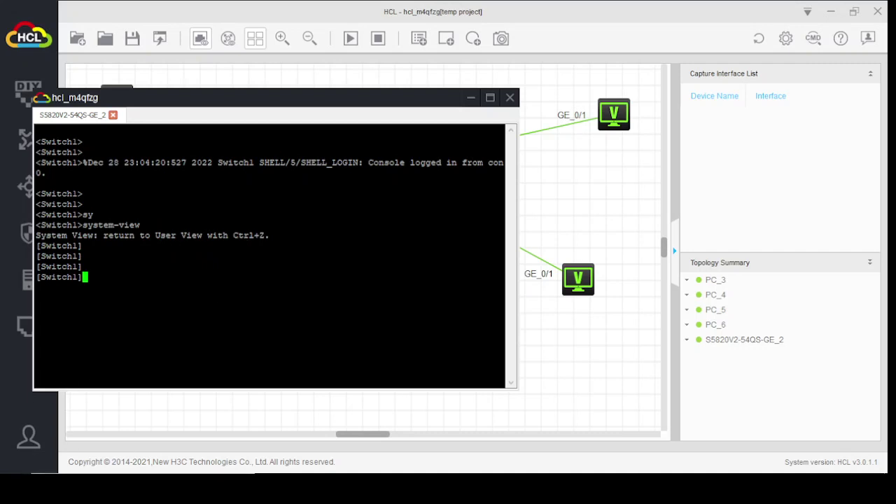
Launch Windows Magnifier from Start search, then return focus to the switch console.
key("super")
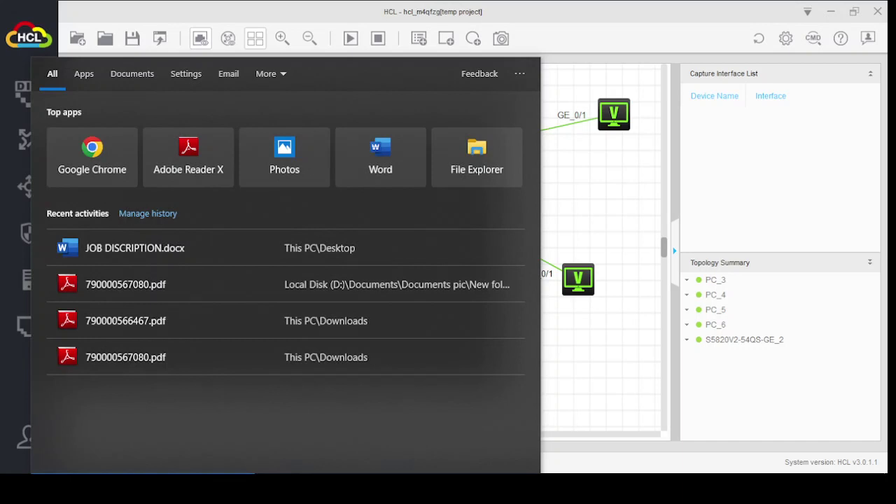
type("m")
key("Return")
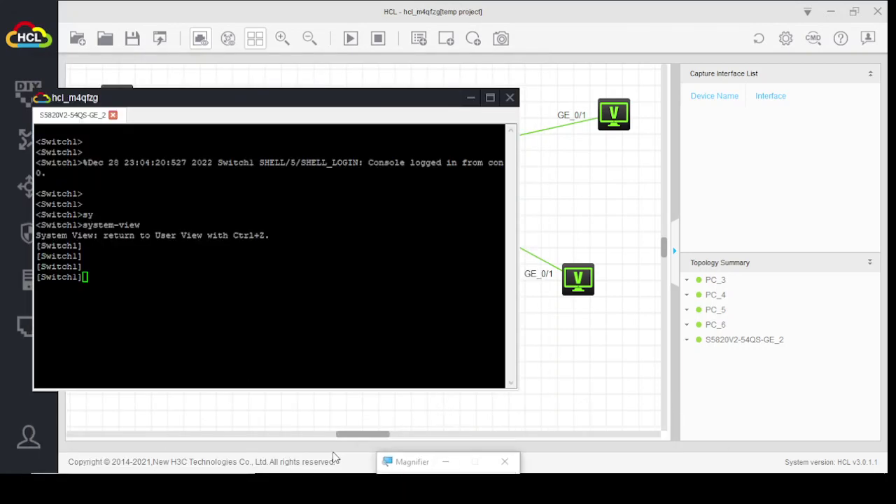
left_click(132, 304)
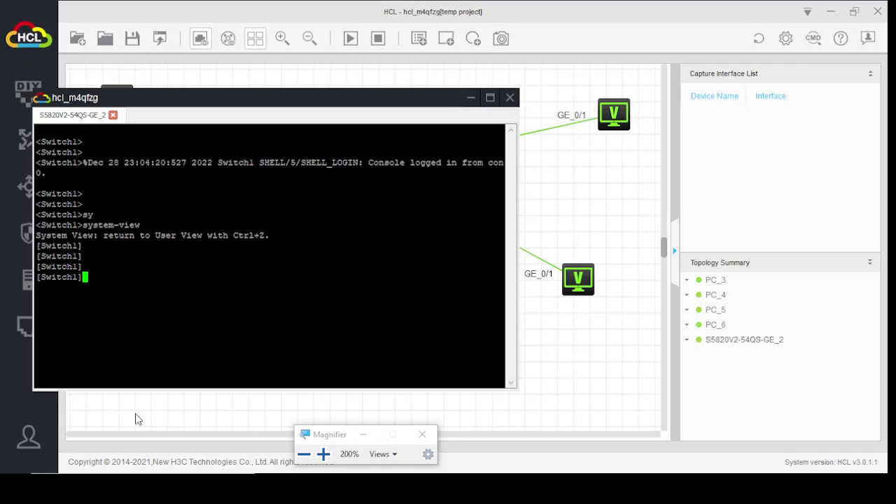
Run 'display current-configuration' and page through it to check interfaces 1/0/4–1/0/8.
type("dis")
key("Tab")
type("cu")
key("Tab")
key("Return")
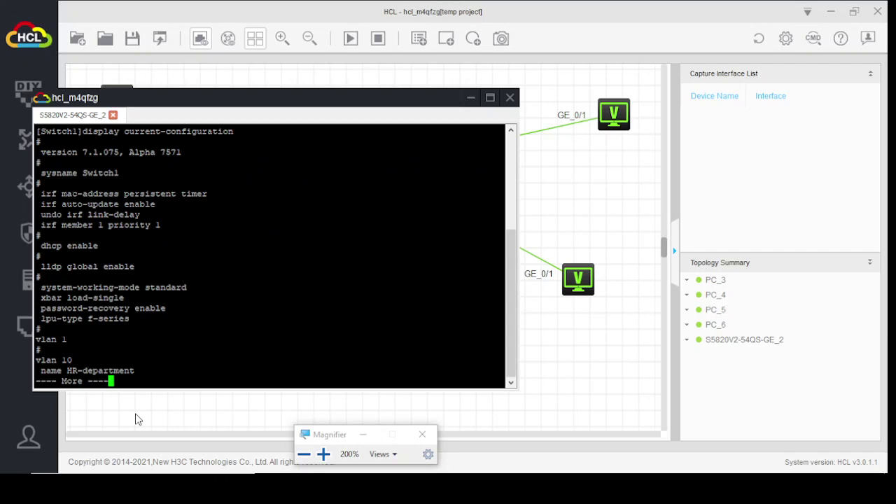
key("space")
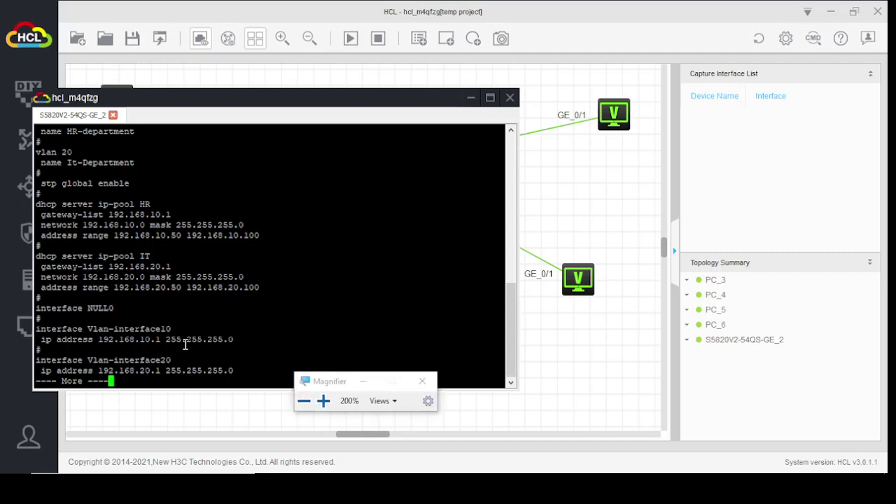
key("space")
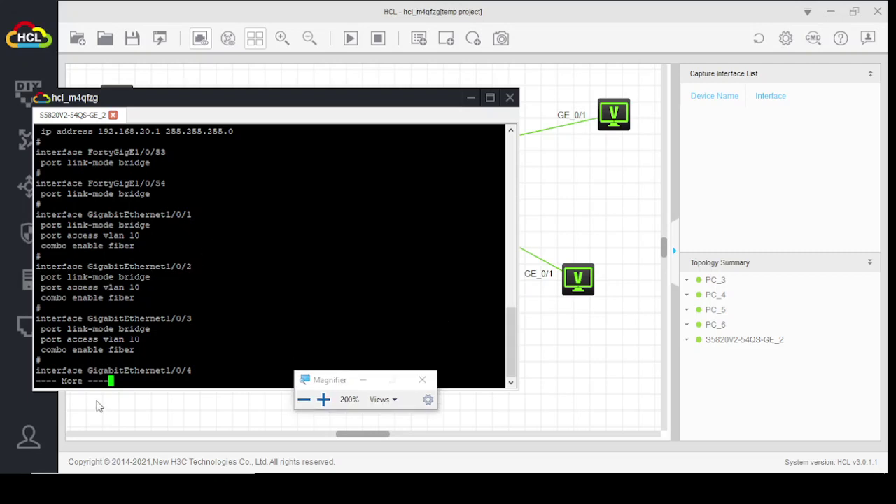
key("space")
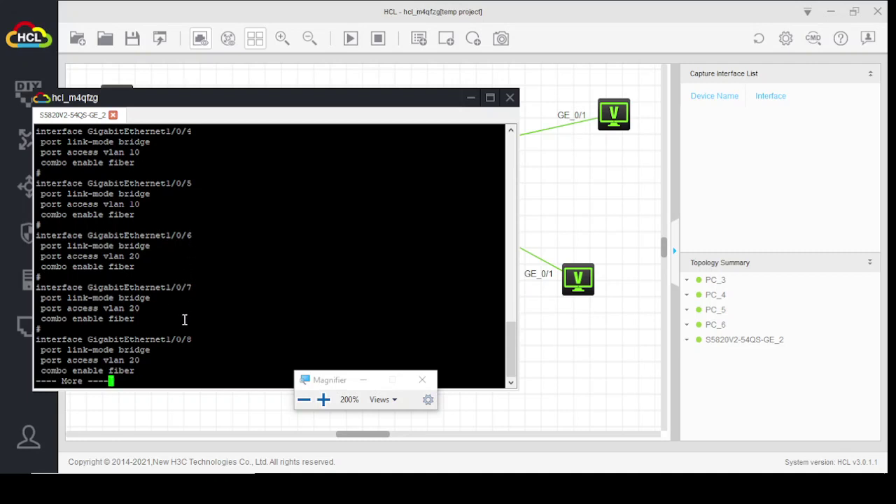
key("space")
key("space")
key("space")
key("space")
key("space")
key("space")
key("space")
key("space")
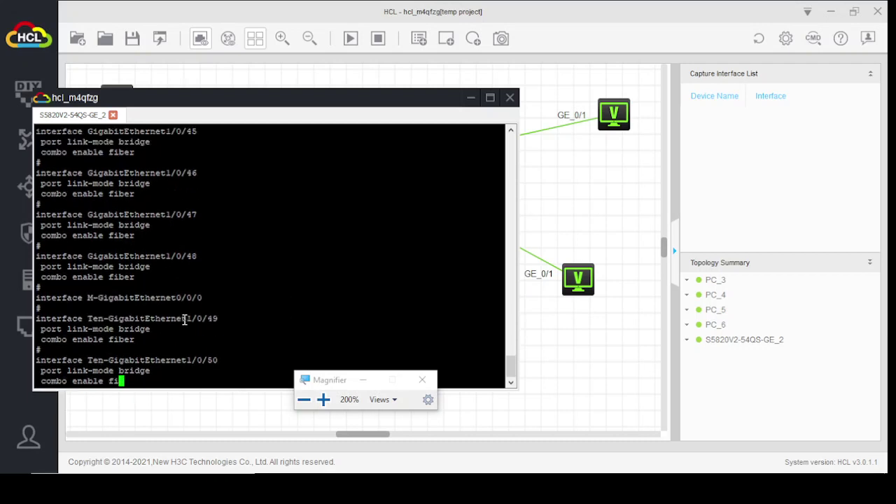
key("space")
key("space")
key("space")
key("space")
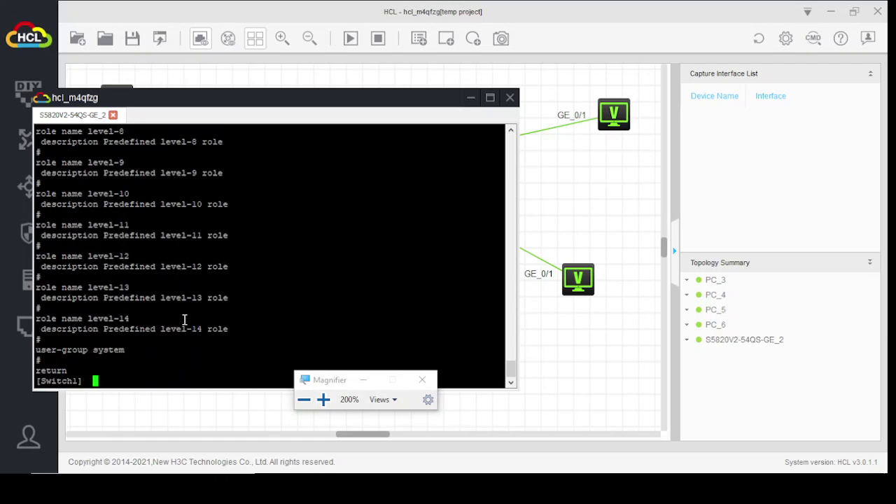
key("Return")
key("Return")
key("Return")
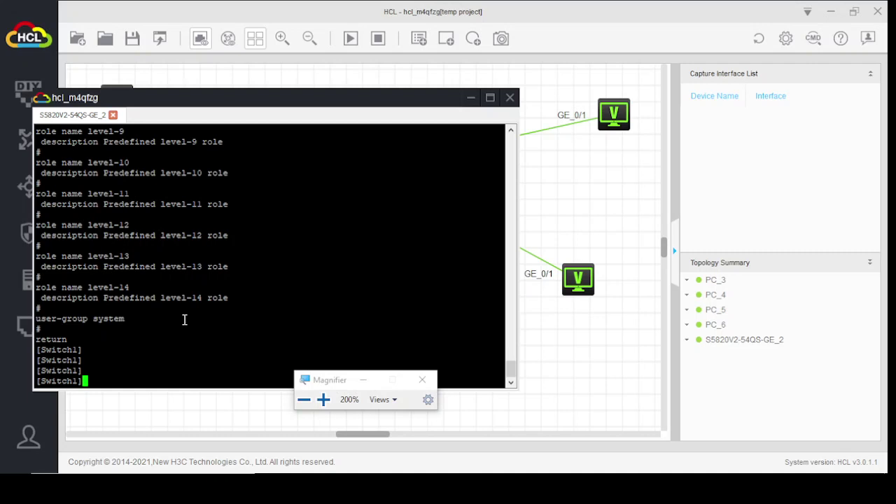
Enable port security globally with 'port-security enable'.
type("p")
key("BackSpace")
type("port")
key("Tab")
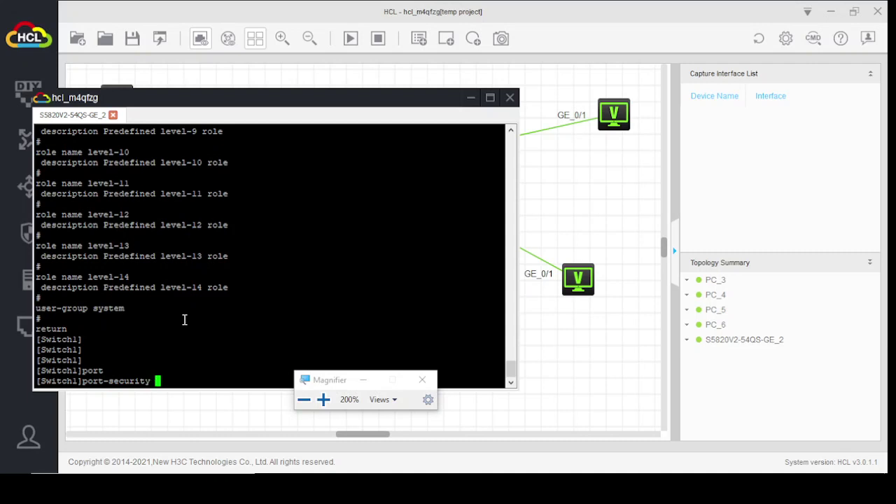
type("en")
key("Tab")
key("Return")
key("Return")
key("Return")
key("Return")
key("Return")
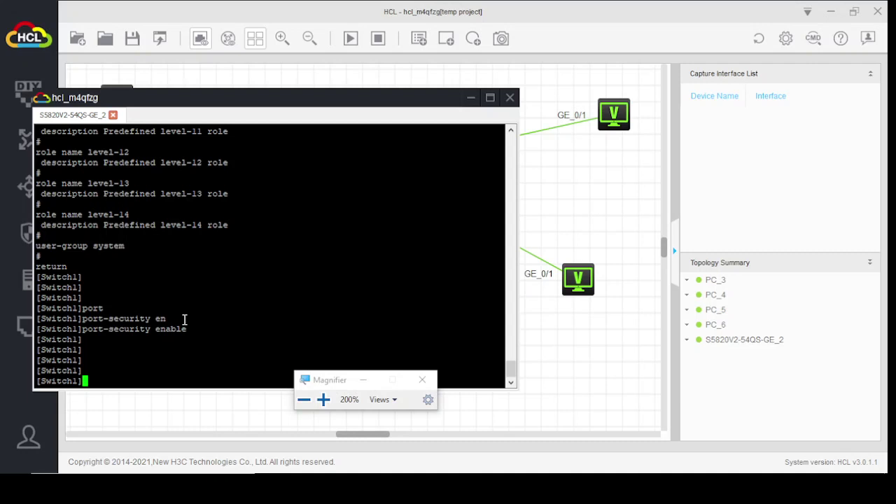
Enter the interface view of GigabitEthernet1/0/1.
type("inter")
key("Tab")
type("gi")
key("Tab")
type("1/0/1")
key("Return")
key("Return")
key("Return")
key("Return")
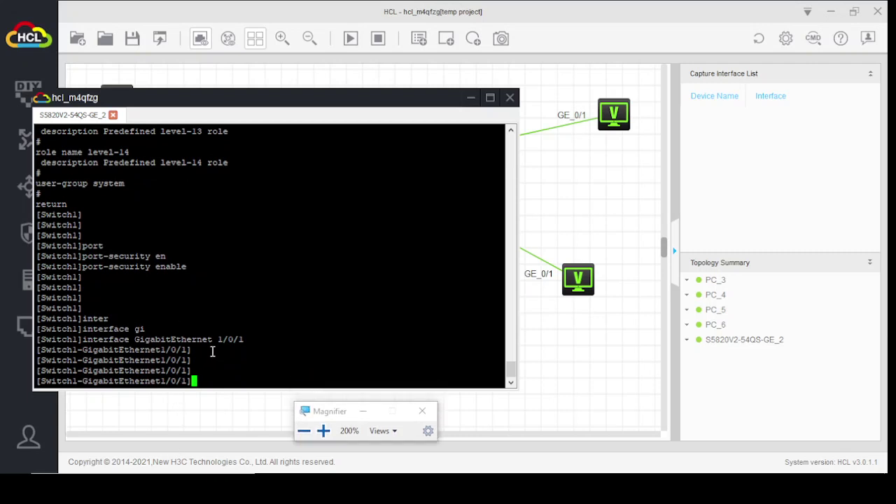
Limit GigabitEthernet1/0/1 to one secure MAC with 'port-security max-mac-count 1'.
type("port-s")
key("Tab")
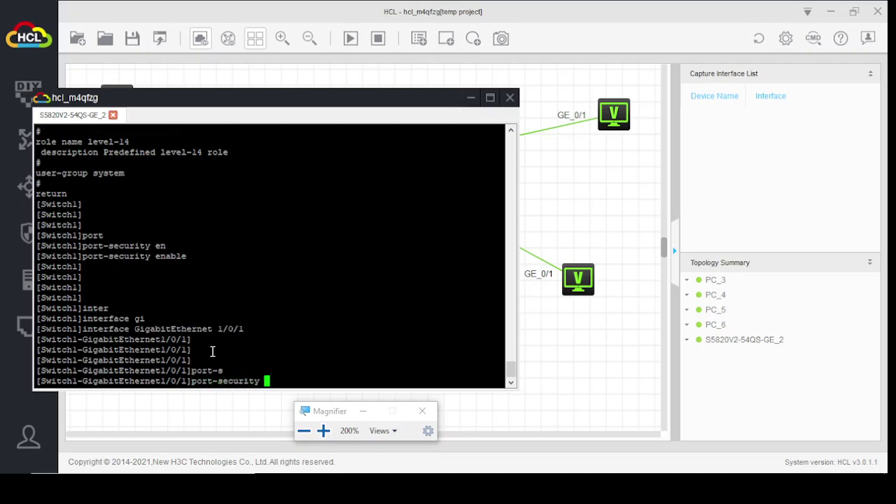
type("?")
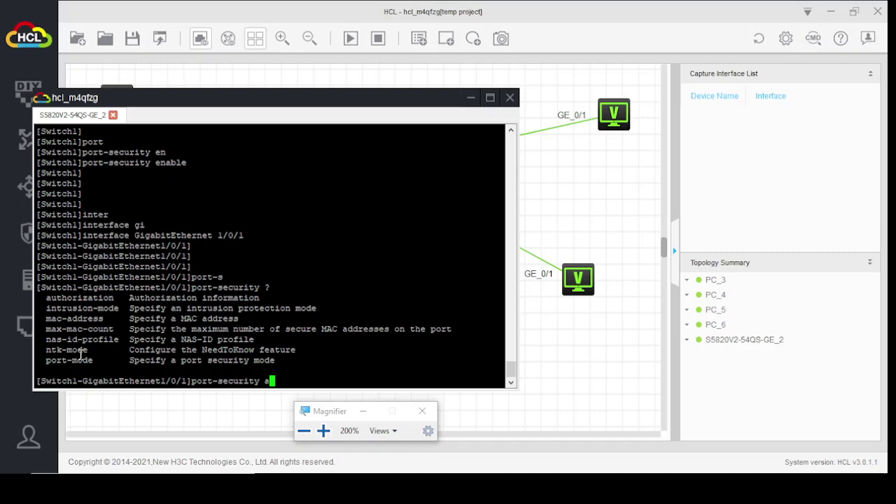
type("max")
key("Tab")
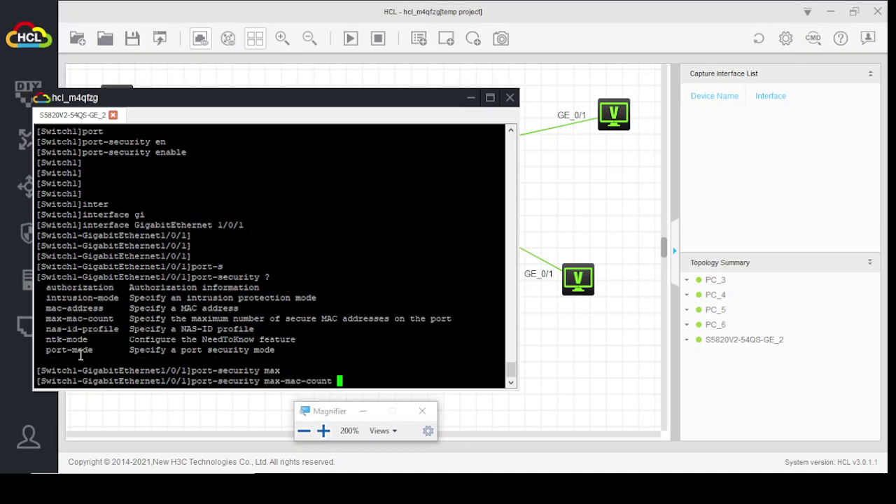
type("1")
key("Return")
key("Return")
key("Return")
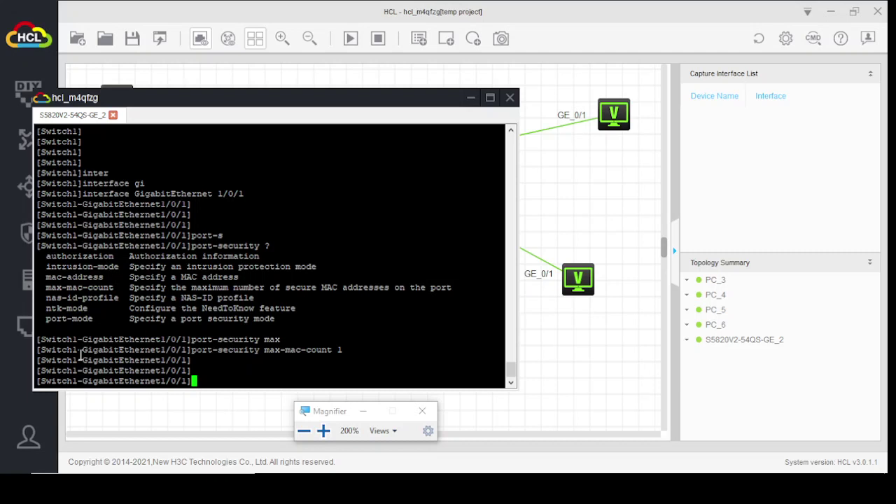
Set GigabitEthernet1/0/1's port-security port-mode to autolearn.
type("port")
key("Tab")
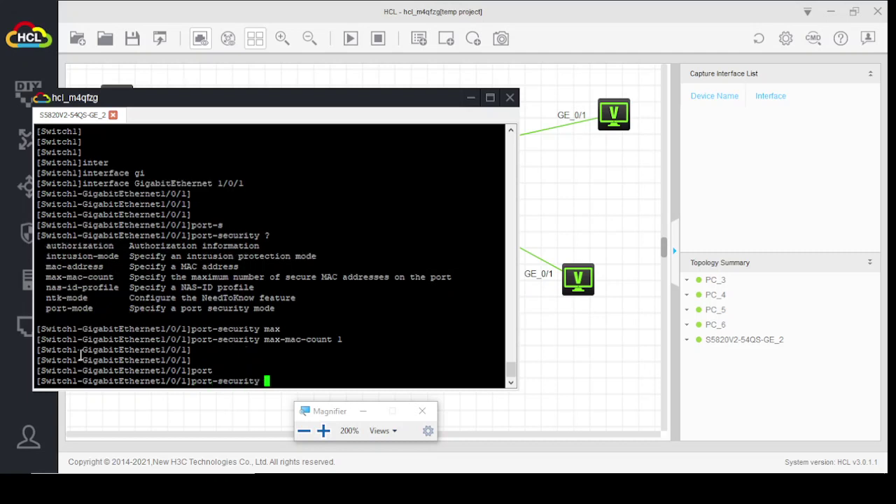
type("por")
key("Tab")
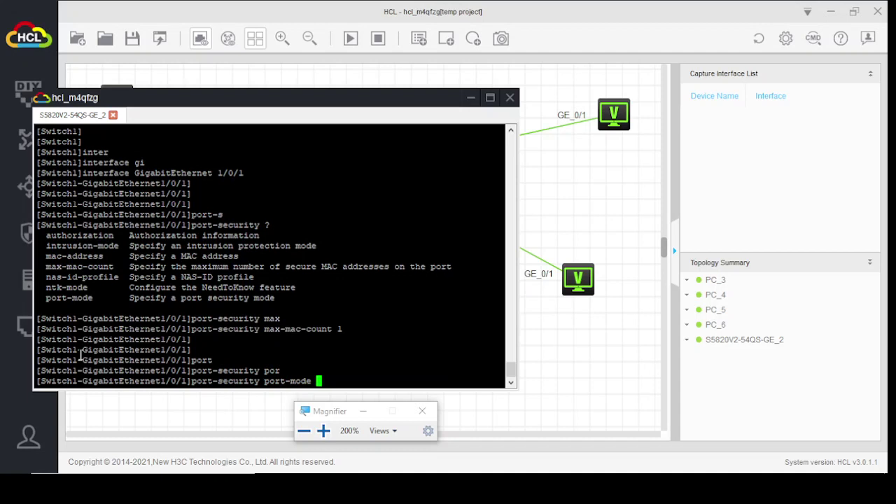
type("au")
key("Tab")
key("Return")
key("Return")
key("Return")
key("Return")
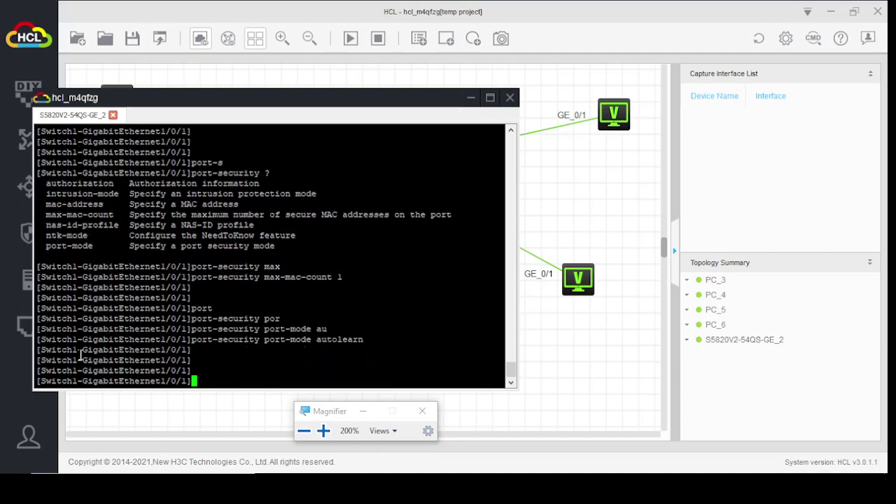
Begin a new port-security command for the intrusion-mode option.
key("Return")
type("port")
key("Tab")
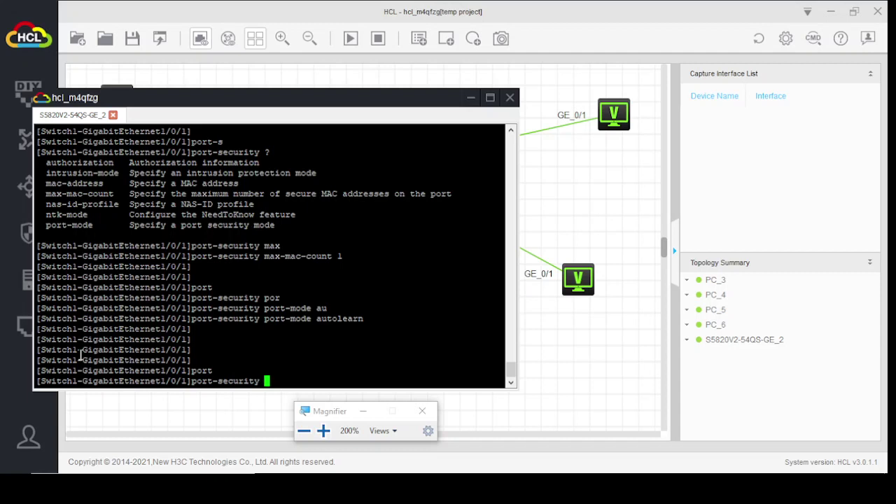
type("?")
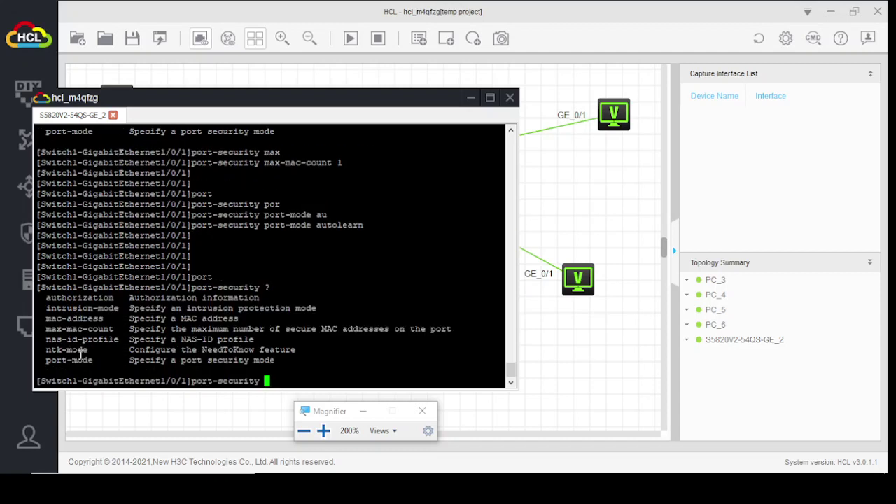
type("ind")
Show the options for 'port-security intrusion-mode ?': blockmac, disableport, disableport-temporarily.
key("Tab")
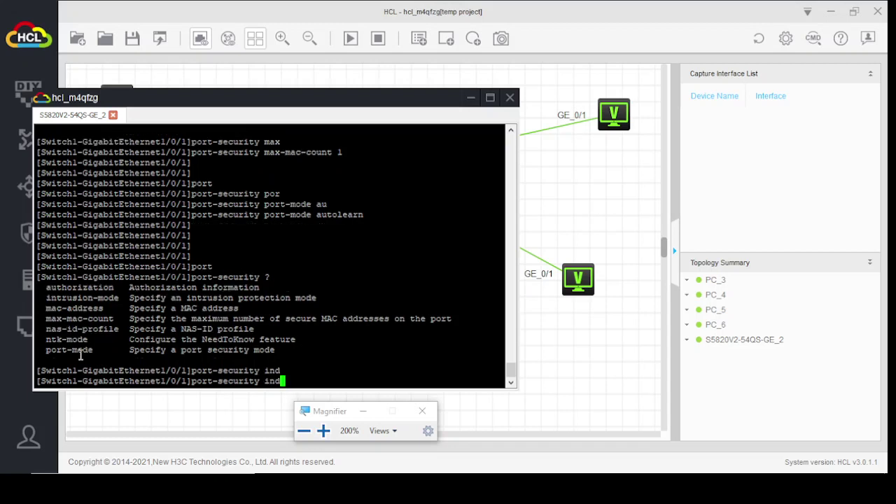
key("BackSpace")
type("t")
key("Tab")
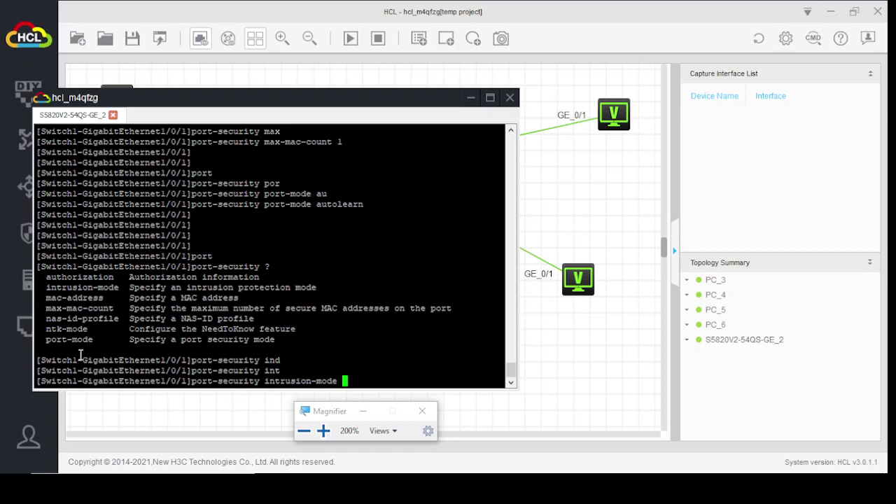
type("?")
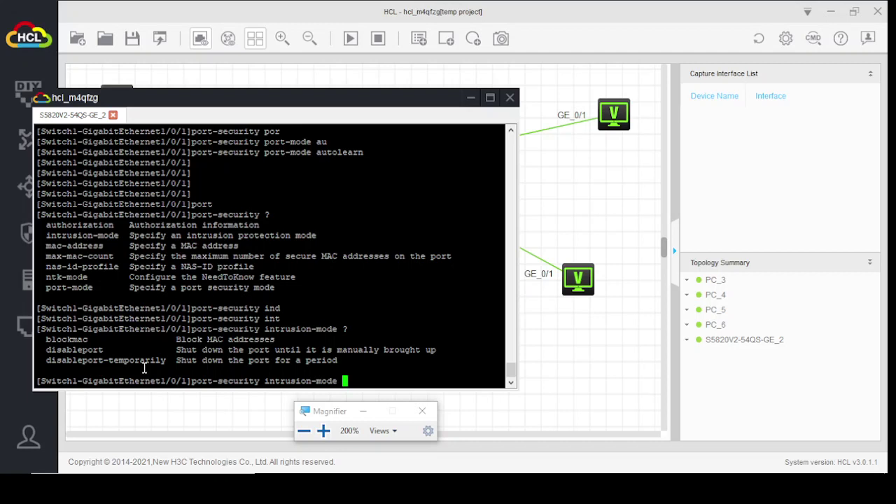
Apply intrusion-mode disableport on GigabitEthernet1/0/1 and quit back to system view.
type("dis")
key("Tab")
key("Return")
key("Return")
key("Return")
key("Return")
key("Return")
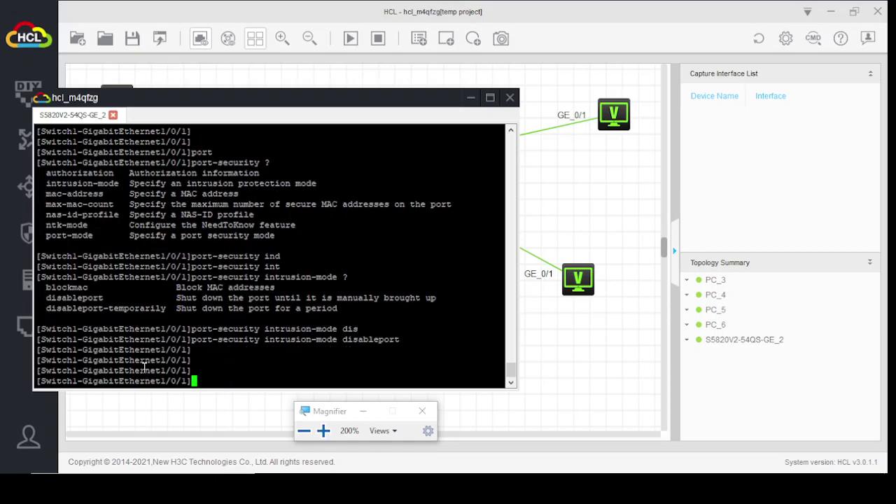
type("quit")
key("Return")
key("Return")
key("Return")
key("Return")
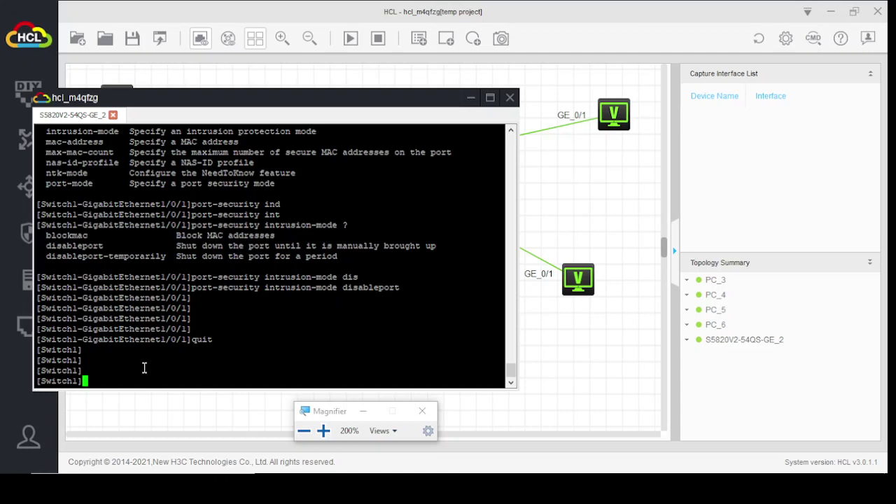
Enter the interface view of GigabitEthernet1/0/2, correcting the port number.
type("inter")
key("Tab")
type("gi")
key("Tab")
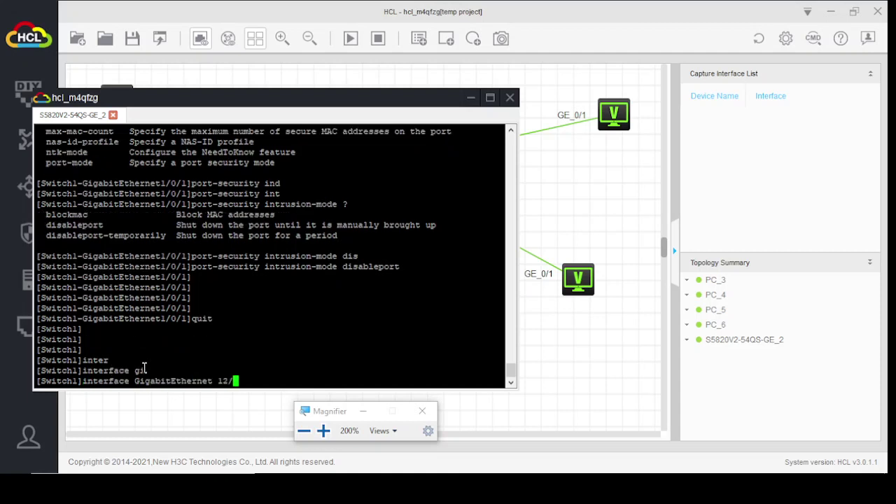
key("BackSpace")
key("BackSpace")
type("/0/2")
key("Return")
key("Return")
key("Return")
key("Return")
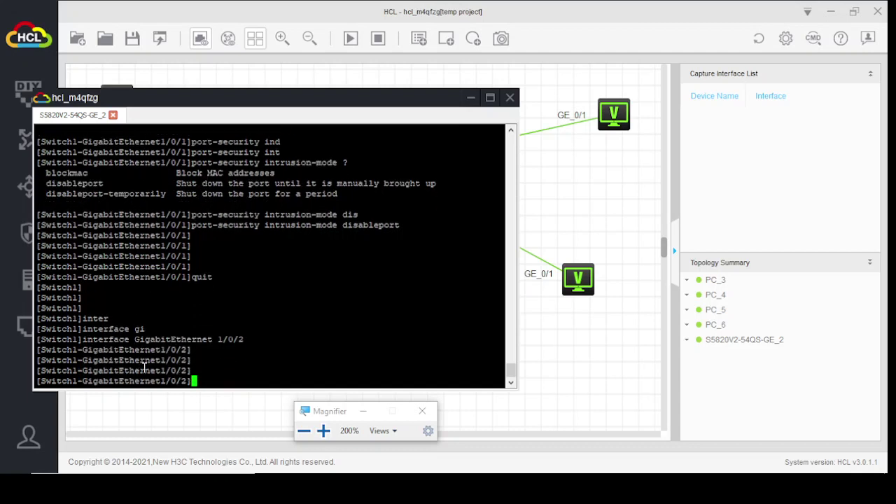
Limit GigabitEthernet1/0/2 to one secure MAC with max-mac-count 1.
type("port-s")
key("Tab")
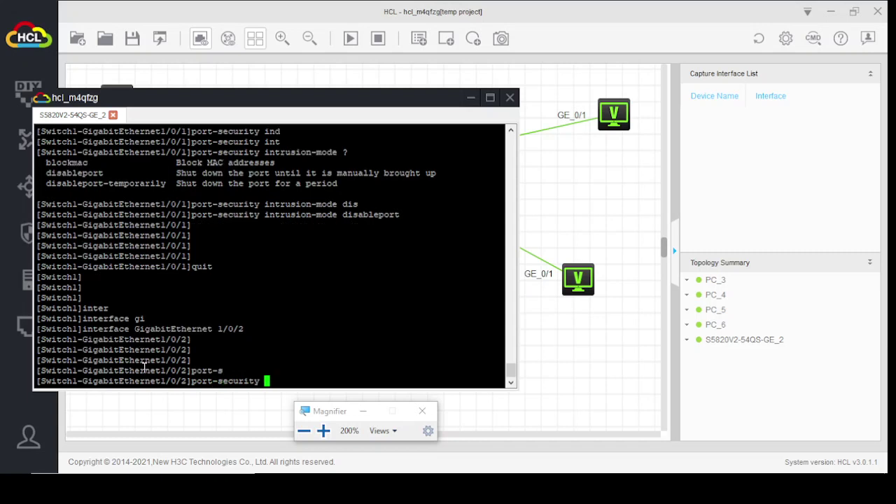
type("max")
key("Tab")
type("1")
key("Return")
Set GigabitEthernet1/0/2's port-security port-mode to autolearn.
type("port")
key("Tab")
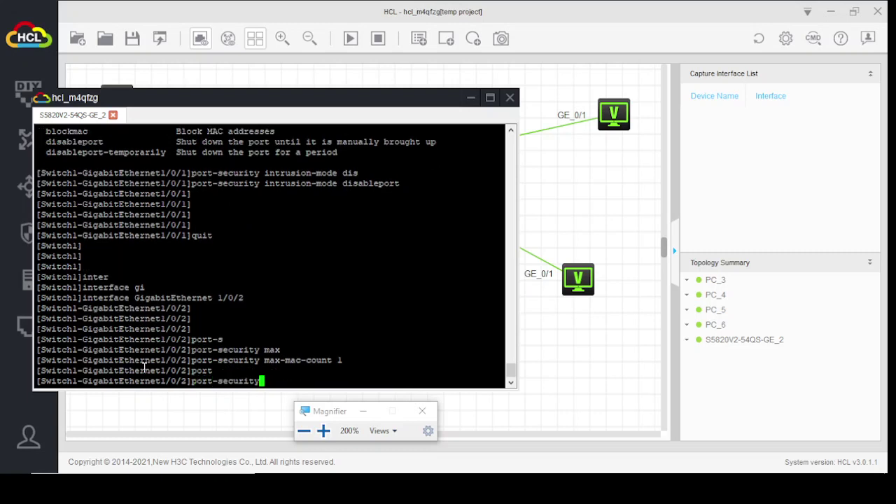
type("por")
key("Tab")
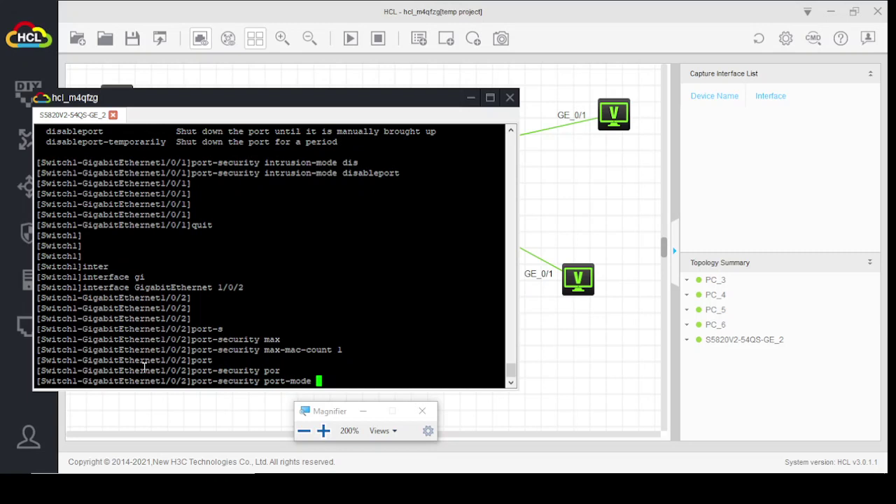
type("au")
key("Tab")
key("Return")
Set GigabitEthernet1/0/2's intrusion-mode to disableport instead of blockmac.
type("por")
key("Tab")
type("-")
key("Tab")
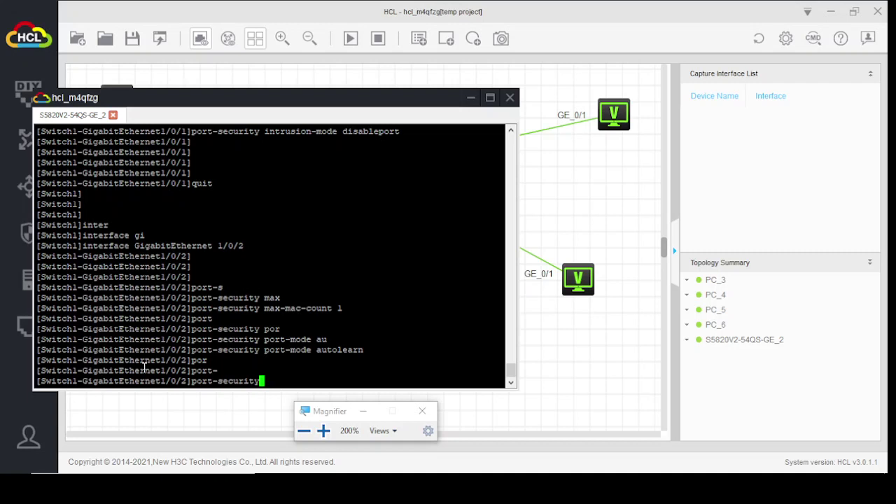
type("?")
type("int")
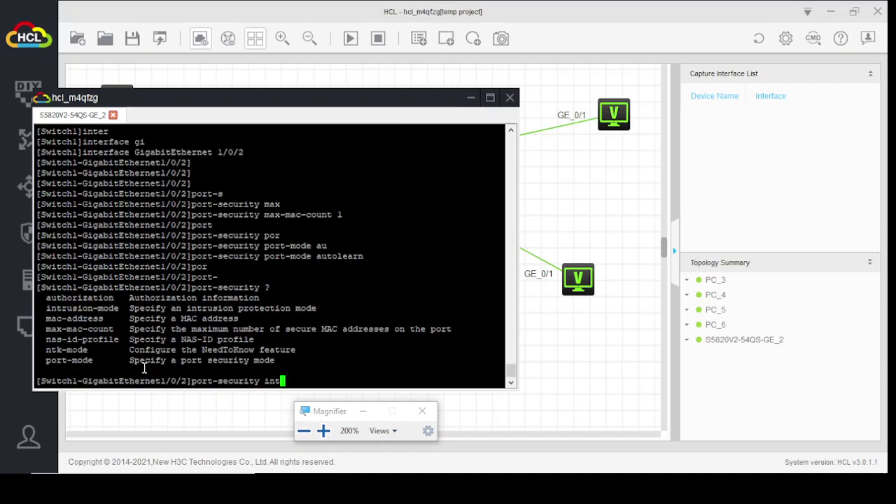
key("Tab")
type("b")
key("Tab")
key("BackSpace")
key("BackSpace")
key("BackSpace")
key("BackSpace")
key("BackSpace")
key("BackSpace")
key("BackSpace")
key("BackSpace")
key("BackSpace")
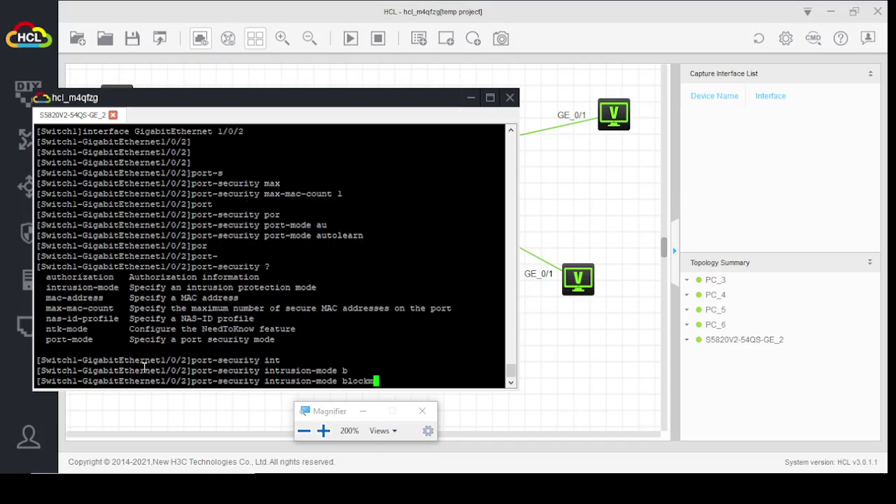
type("di")
key("Tab")
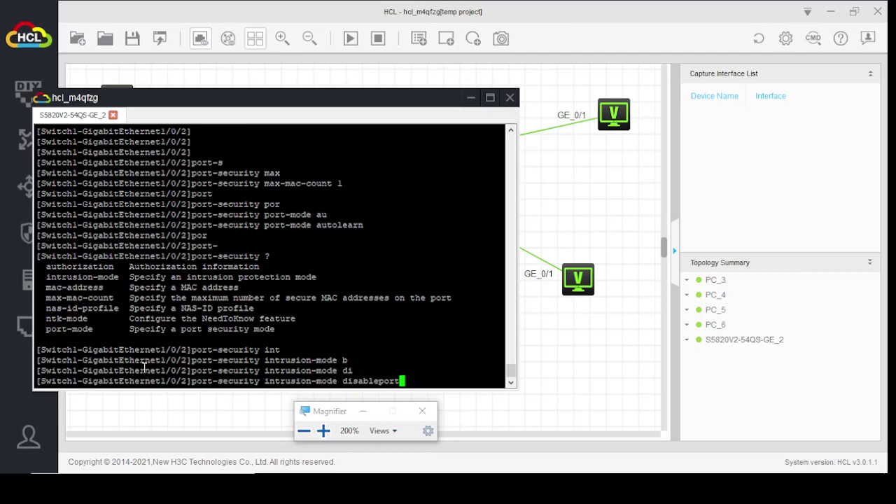
key("Return")
key("Return")
key("Return")
key("Return")
key("Return")
Quit GigabitEthernet1/0/2's interface view back to system view.
type("exi")
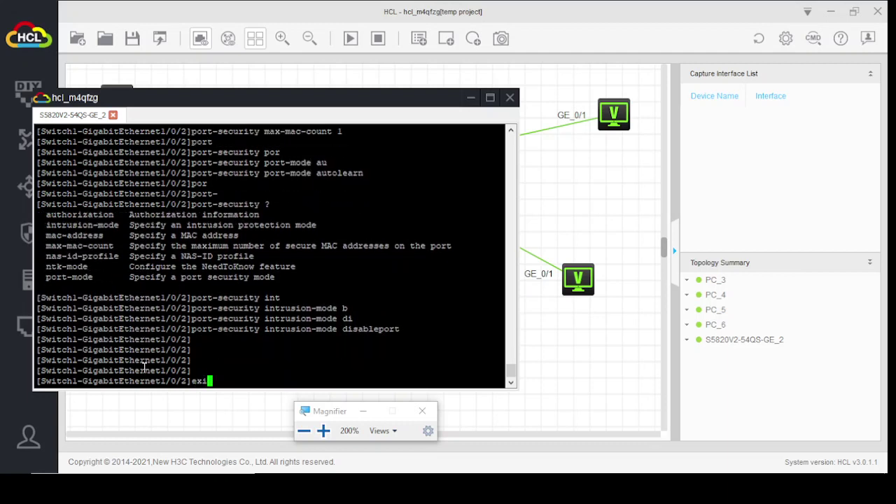
key("BackSpace")
key("BackSpace")
key("BackSpace")
type("quit")
key("Return")
key("Return")
key("Return")
type("i")
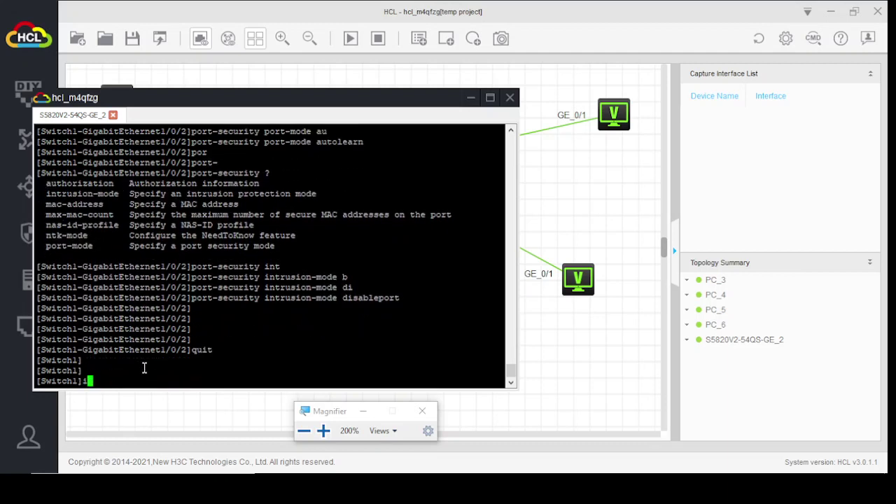
type("nter")
key("Tab")
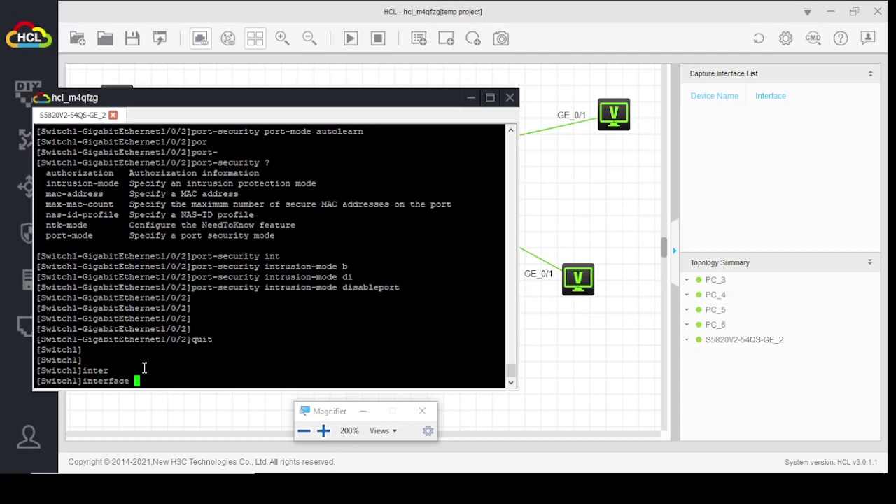
Enter the interface view of GigabitEthernet1/0/6.
type("gi")
key("Tab")
type("1/0/")
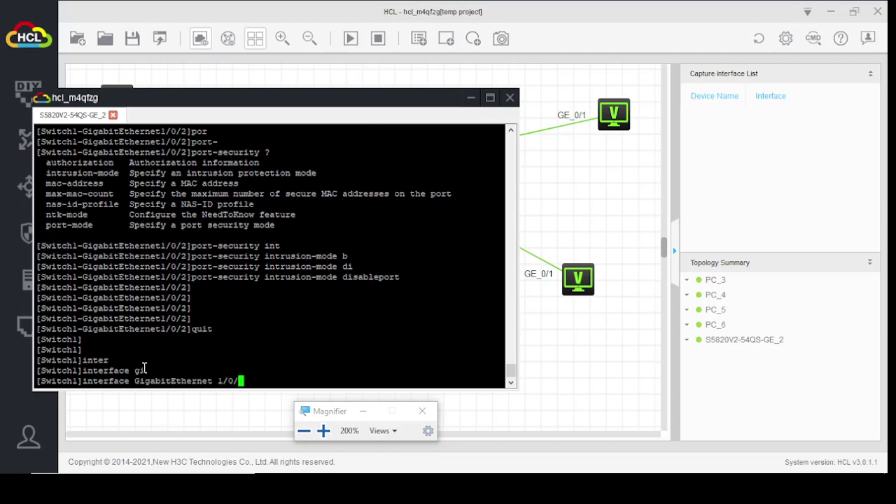
type("6")
key("Return")
key("Return")
key("Return")
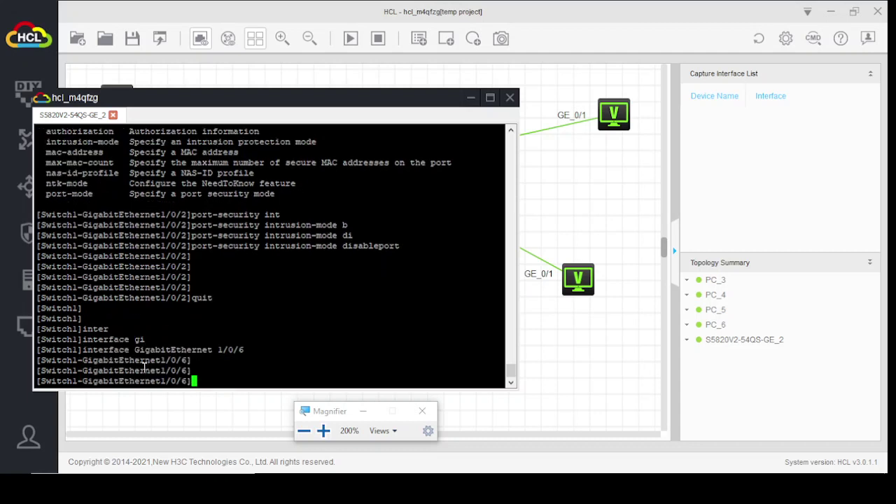
Limit GigabitEthernet1/0/6 to one secure MAC with max-mac-count 1.
type("por")
key("Tab")
type("-s")
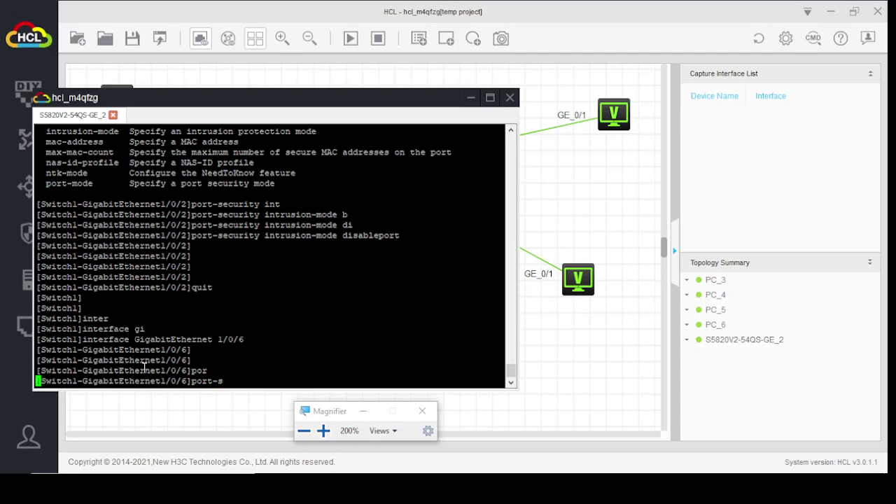
key("Tab")
type("max")
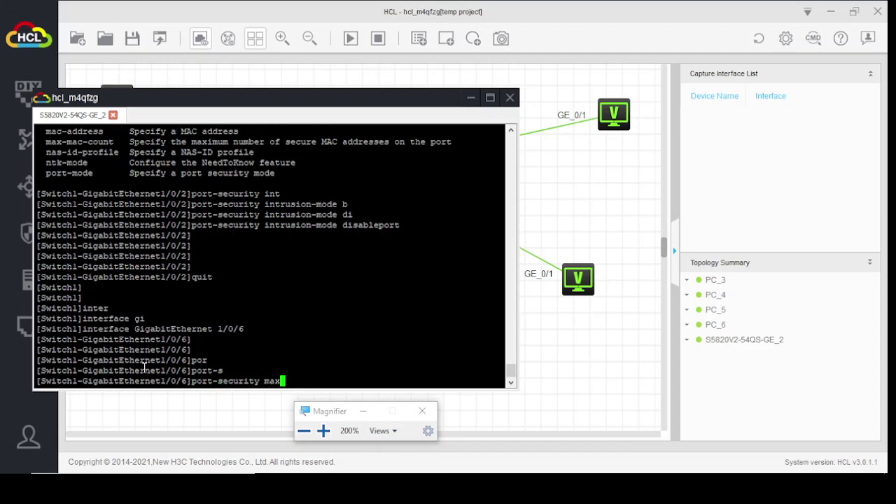
key("Tab")
type("1")
key("Return")
Set GigabitEthernet1/0/6's port-security port-mode to autolearn.
type("port")
key("Tab")
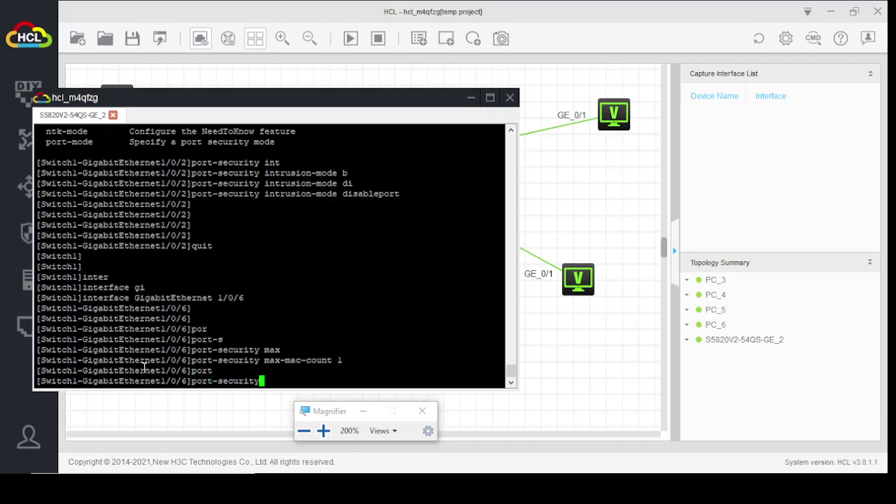
type("?")
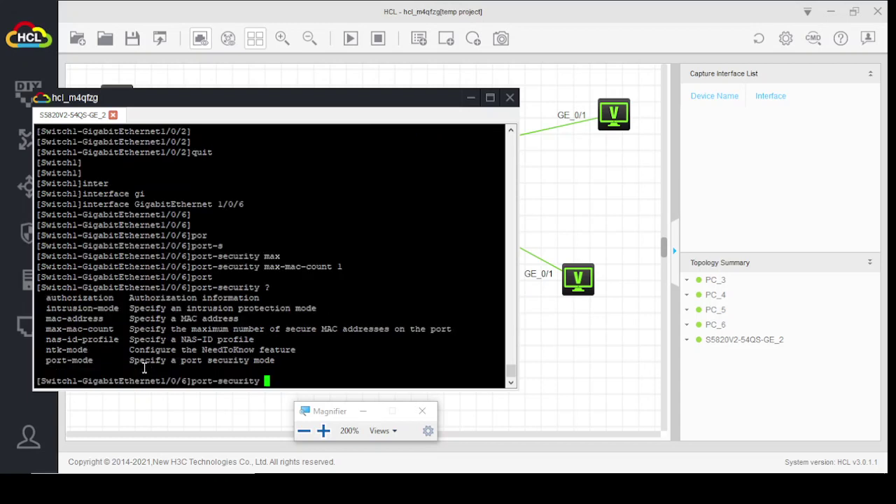
type("por")
key("Tab")
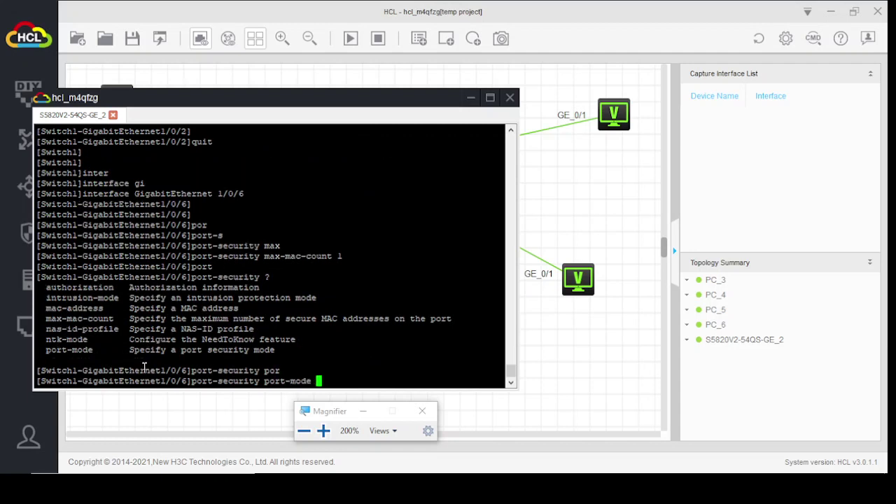
type("au")
key("Tab")
key("Return")
Set GigabitEthernet1/0/6's port-security intrusion-mode to disableport.
type("por")
key("Tab")
type("-s")
key("Tab")
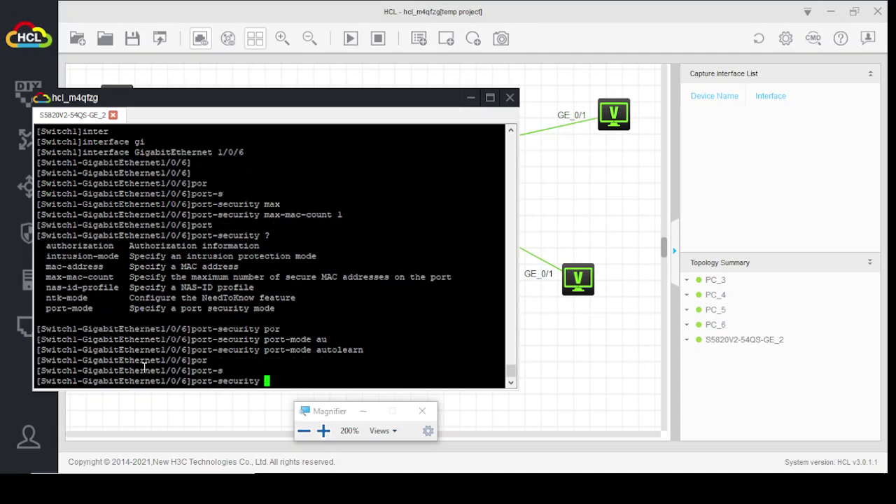
type("int")
key("Tab")
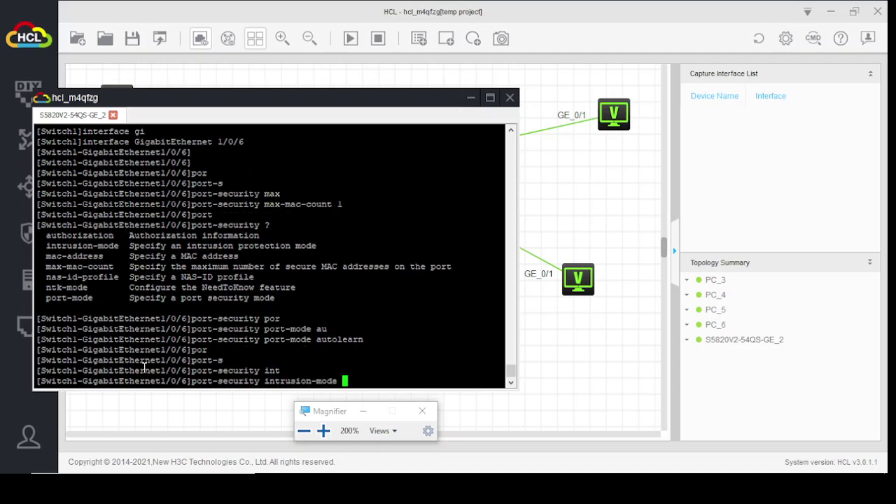
type("di")
key("Tab")
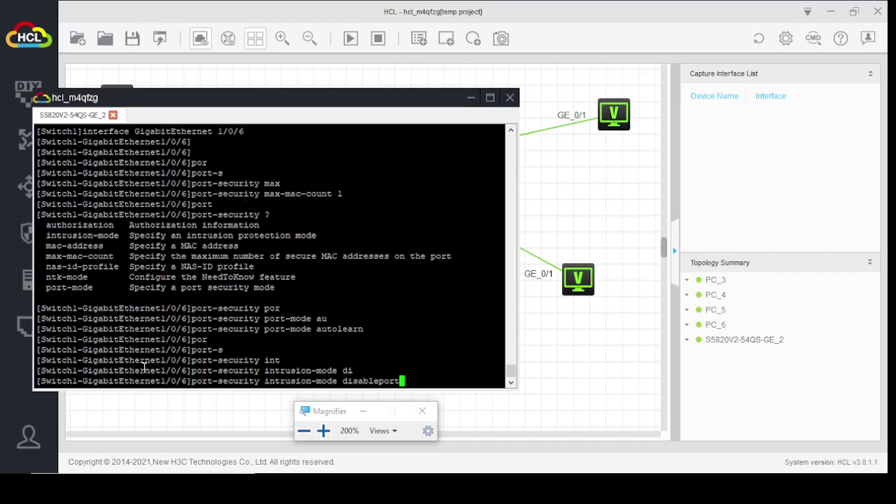
key("Return")
key("Return")
key("Return")
key("Return")
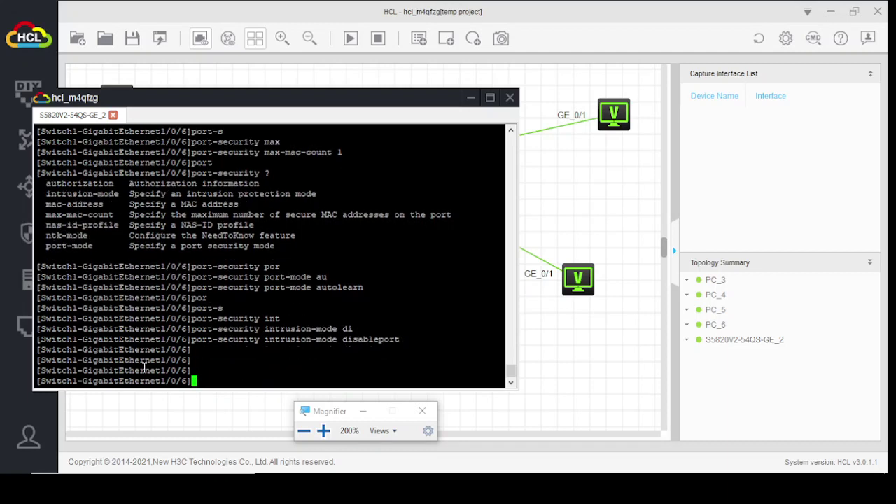
Leave port 1/0/6 and enter the GigabitEthernet1/0/7 interface view.
type("quit")
key("Return")
type("inter")
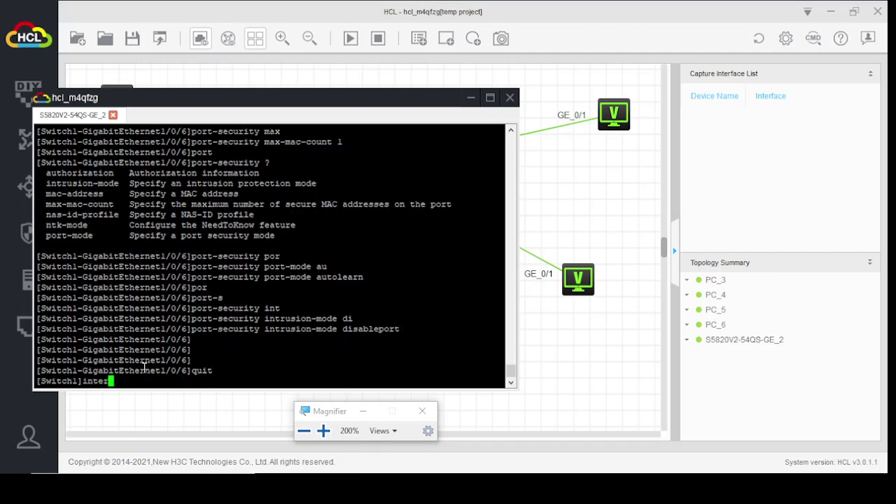
key("Tab")
type("gi")
key("Tab")
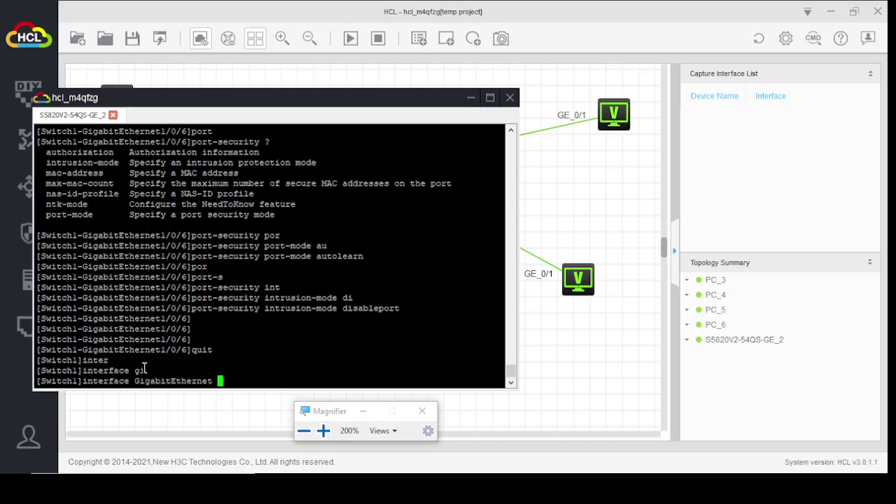
type("1/0/7")
key("Return")
key("Return")
key("Return")
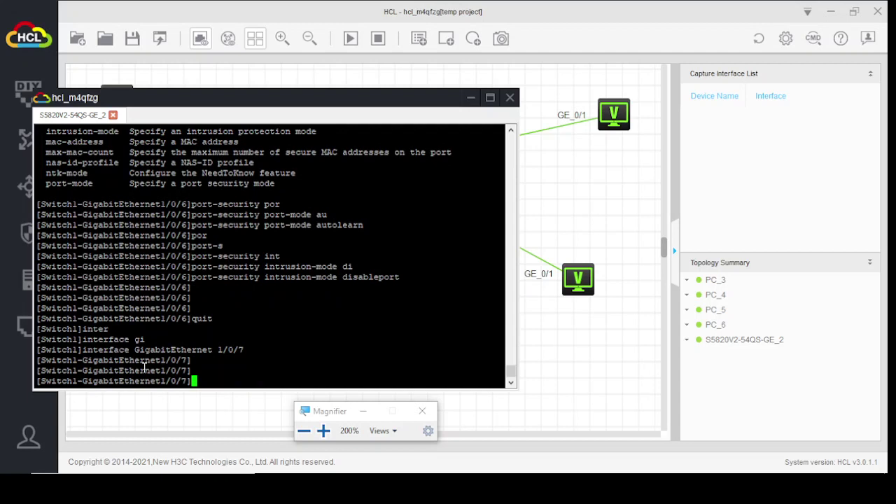
Limit GigabitEthernet1/0/7 to one secure MAC with port-security max-mac-count 1.
type("por")
key("Tab")
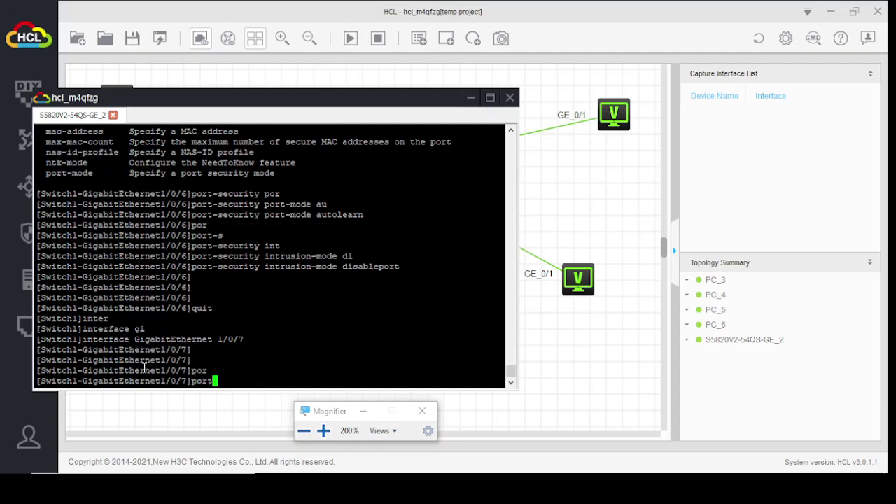
type("-s")
key("Tab")
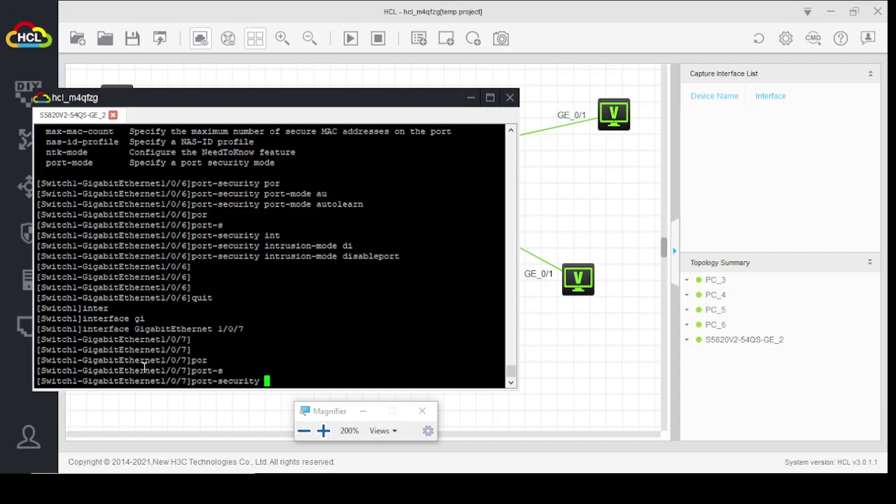
type("max")
key("Tab")
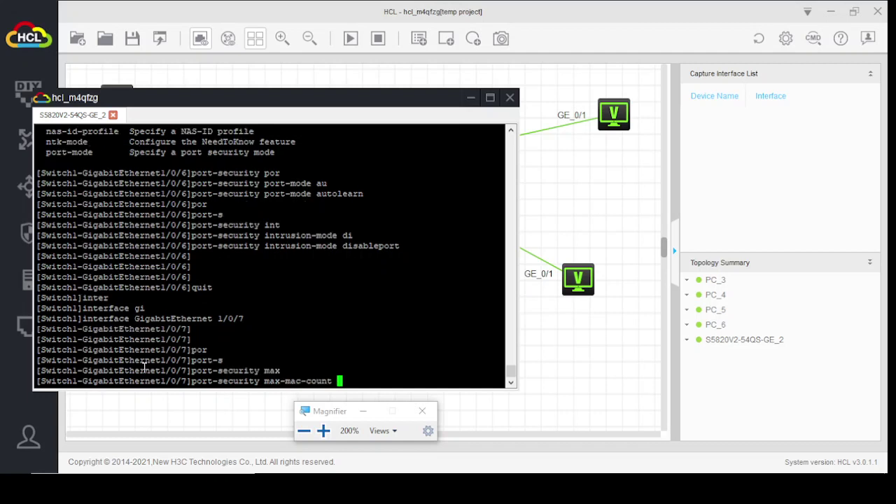
type("1")
key("Return")
key("Return")
key("Return")
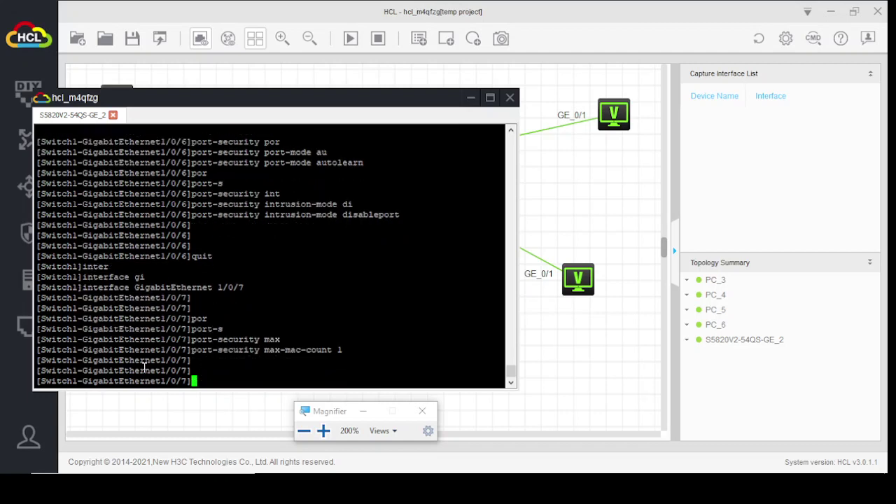
Set port-security port-mode autolearn on the port.
type("port")
key("Tab")
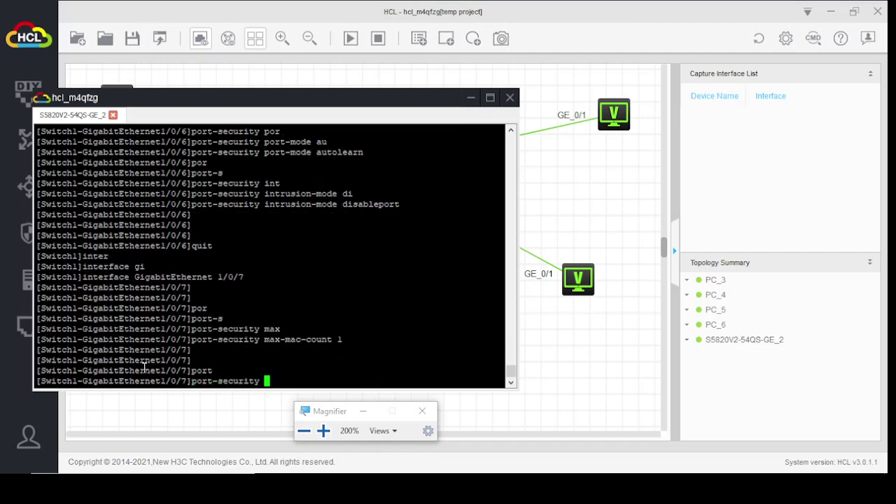
type("por")
key("Tab")
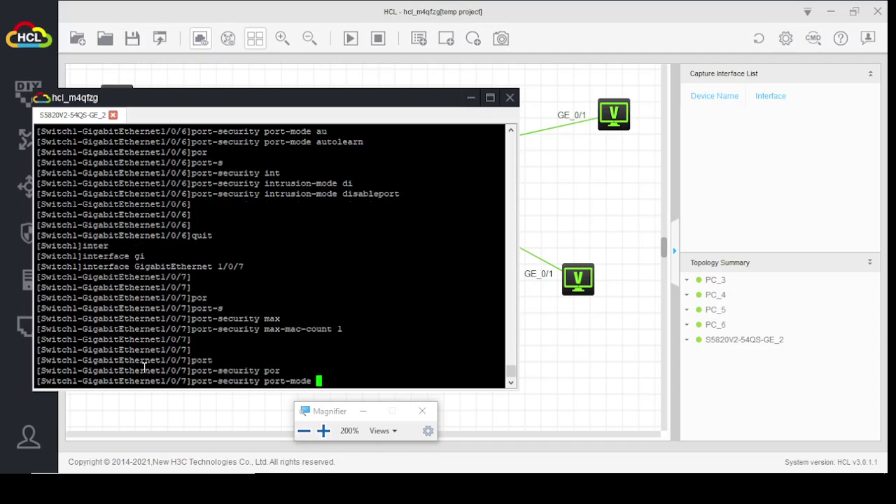
type("au")
key("Tab")
key("Return")
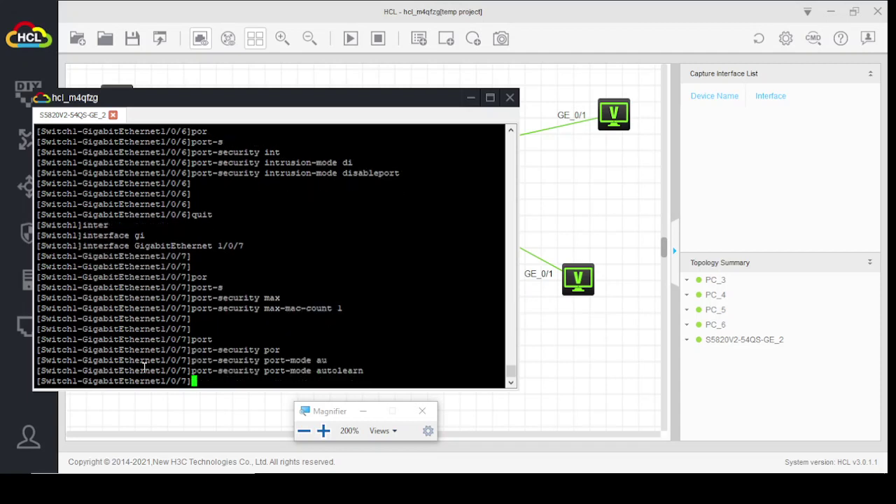
Set port-security intrusion-mode disableport, then quit back to [Switch1].
type("por")
key("Tab")
type("t-s")
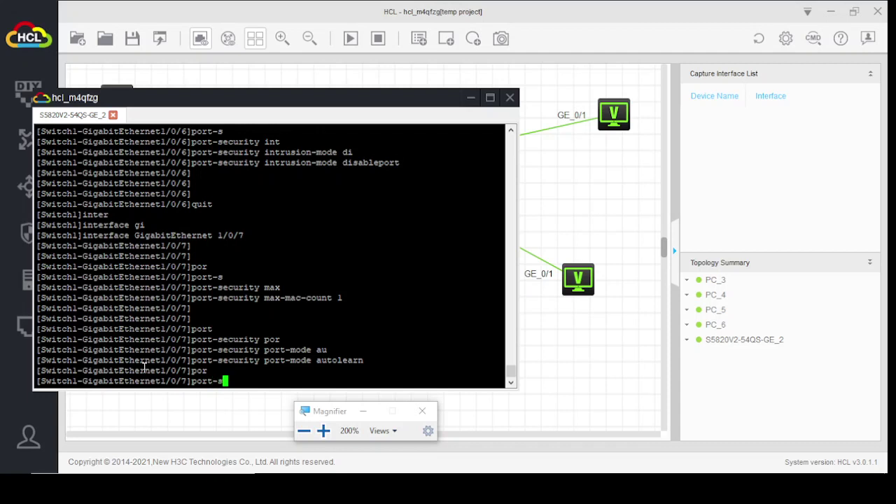
key("Tab")
type("int")
key("Tab")
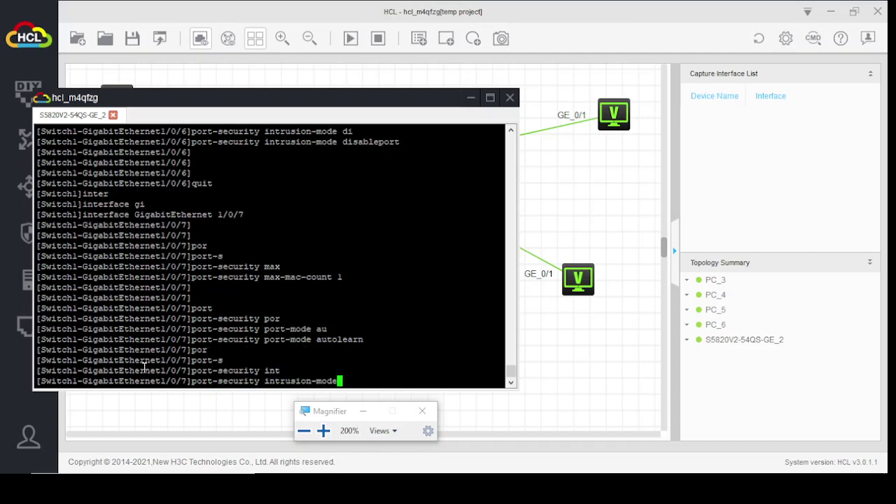
type("di")
key("Tab")
key("Return")
key("Return")
key("Return")
key("Return")
type("quit")
key("Return")
key("Return")
key("Return")
key("Return")
key("Return")
key("Return")
key("Return")
key("Return")
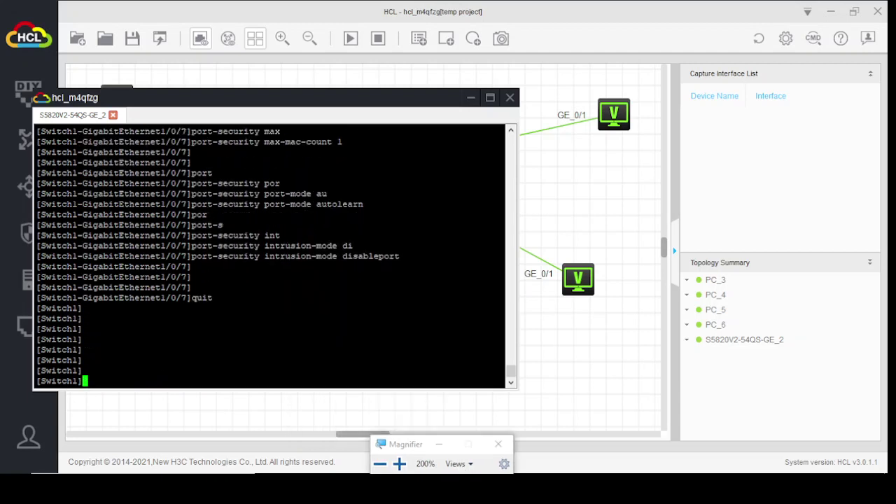
Close Magnifier, hide the switch console and select the top-left PC, PC_3.
left_click(496, 443)
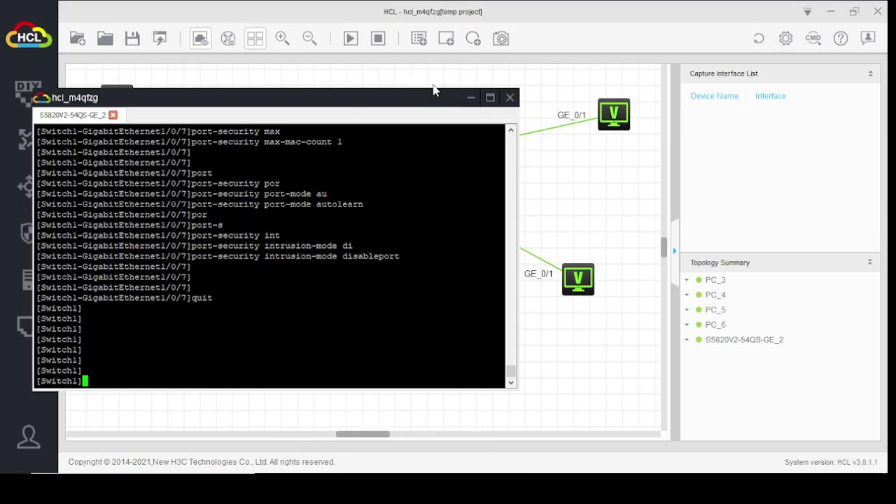
left_click(472, 100)
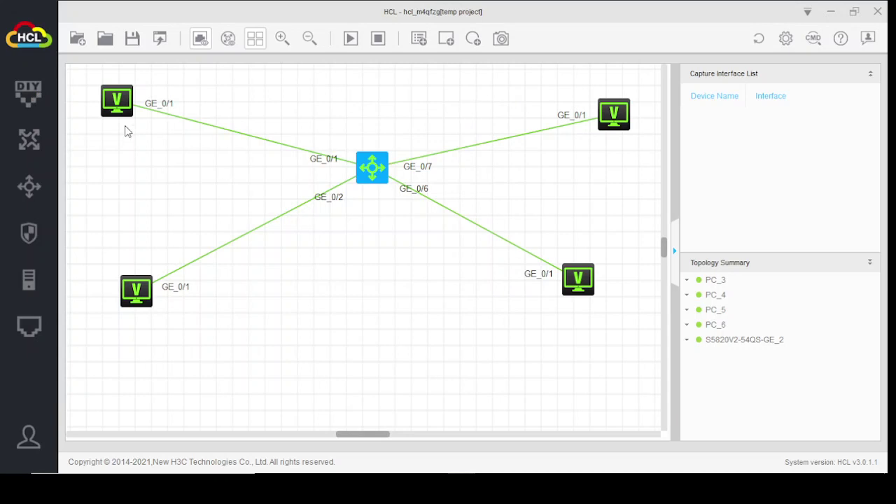
left_click(117, 100)
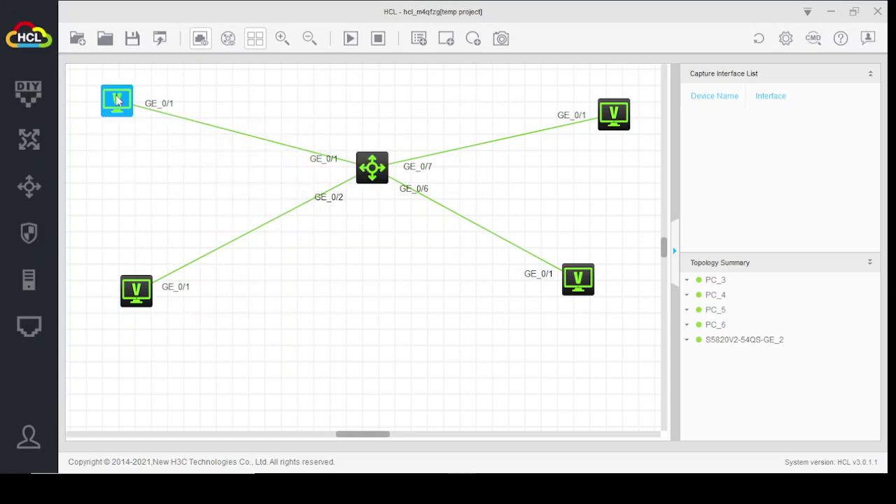
Open PC_3's console and ping 192.168.10.50 and 192.168.10.51.
double_click(117, 100)
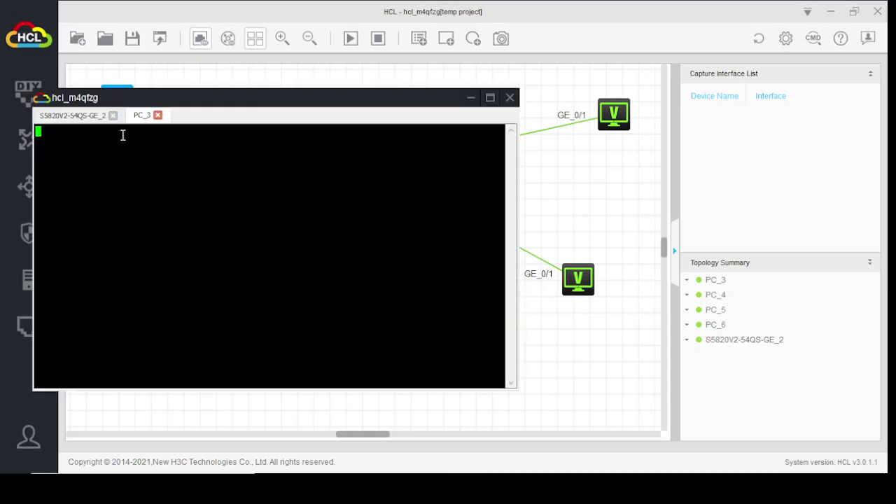
key("Return")
key("Return")
key("Return")
key("Return")
key("Return")
key("Return")
key("Return")
key("Return")
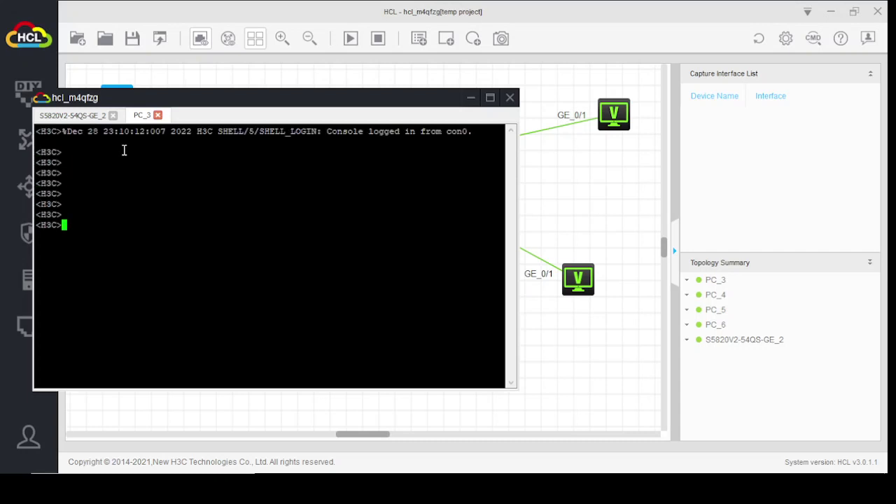
type("ping 192.168.10.2")
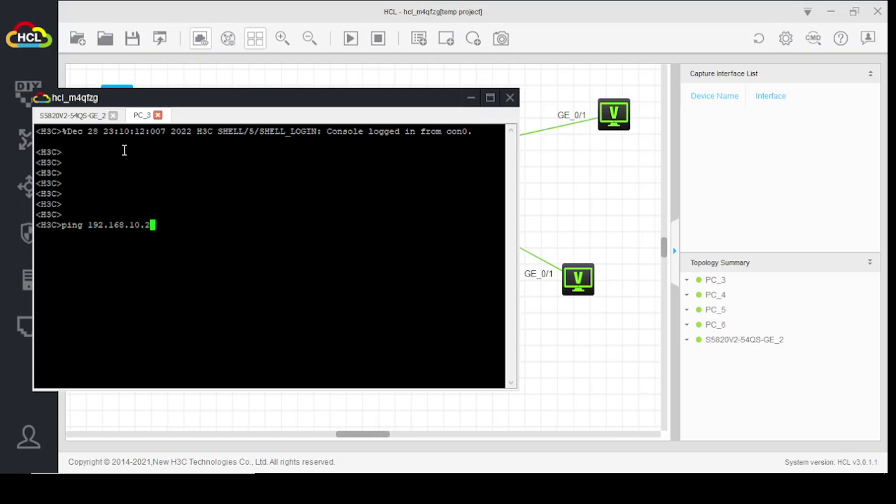
key("BackSpace")
type("50")
key("Return")
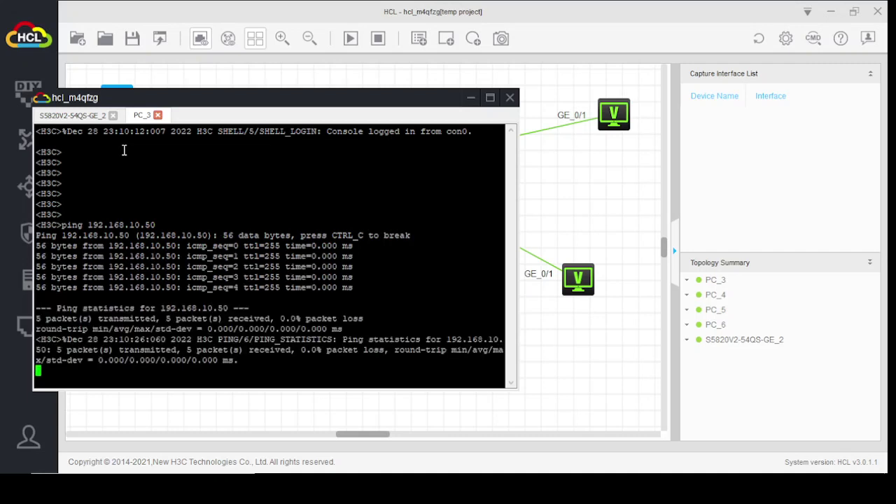
key("Up")
key("BackSpace")
type("192.168.10.51")
key("Return")
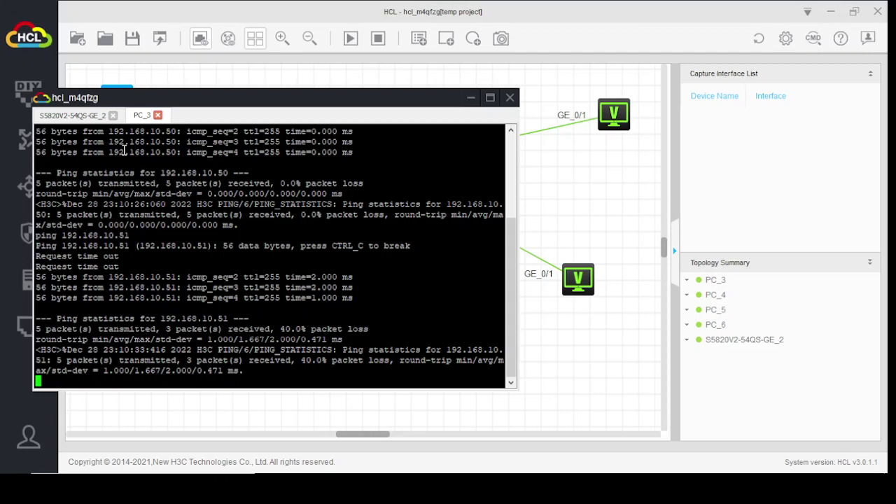
Ping 192.168.20.50 and 192.168.20.51 from PC_3, then return to the switch's session.
key("Return")
key("Return")
key("Return")
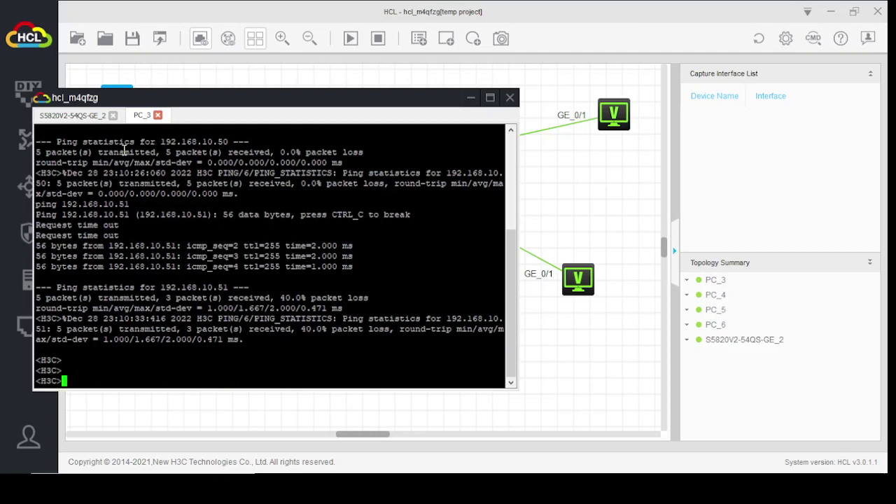
key("Up")
key("BackSpace")
key("BackSpace")
key("BackSpace")
key("BackSpace")
key("BackSpace")
type("20.50")
key("Return")
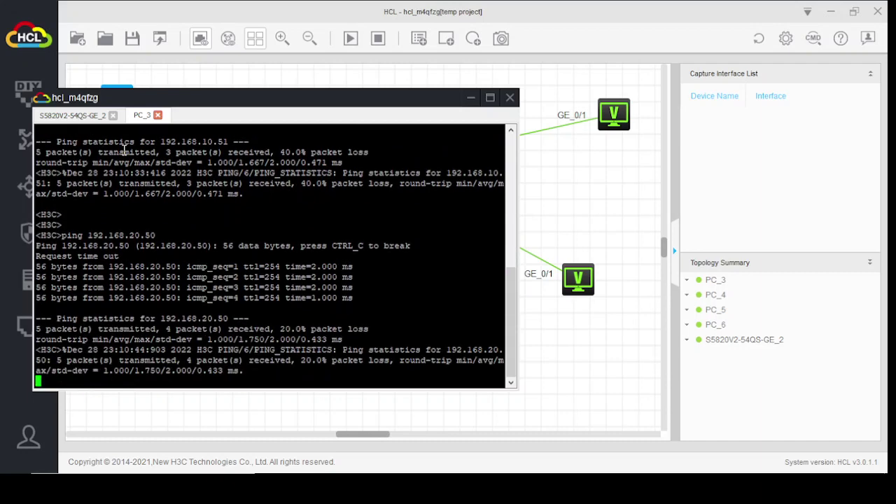
key("Return")
key("Return")
key("Return")
key("Up")
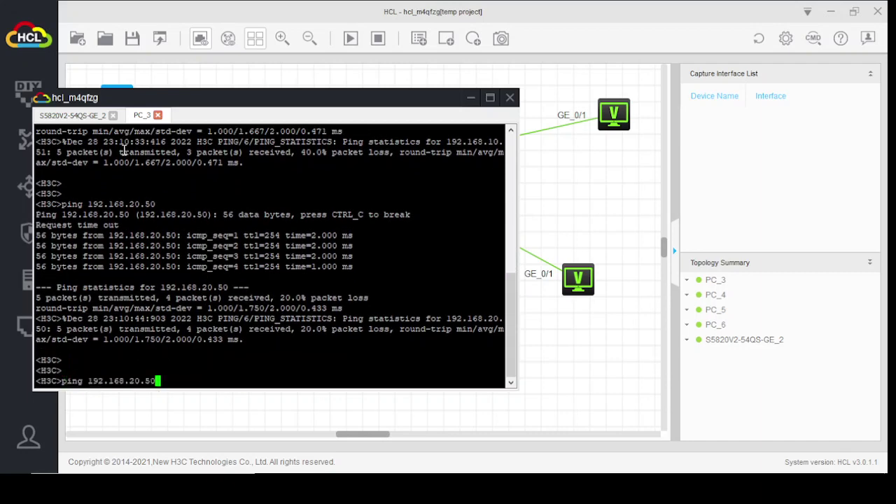
key("BackSpace")
type("1")
key("Return")
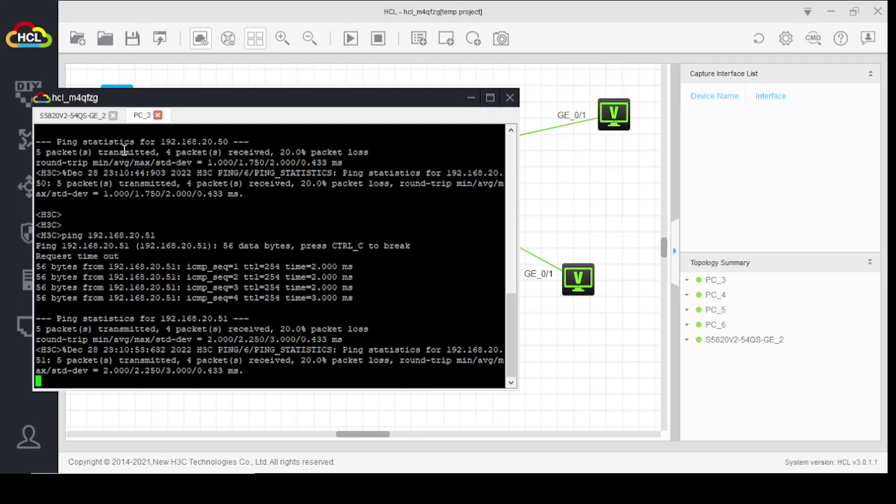
key("Return")
key("Return")
key("Return")
key("Return")
key("Return")
key("Return")
key("Return")
key("Return")
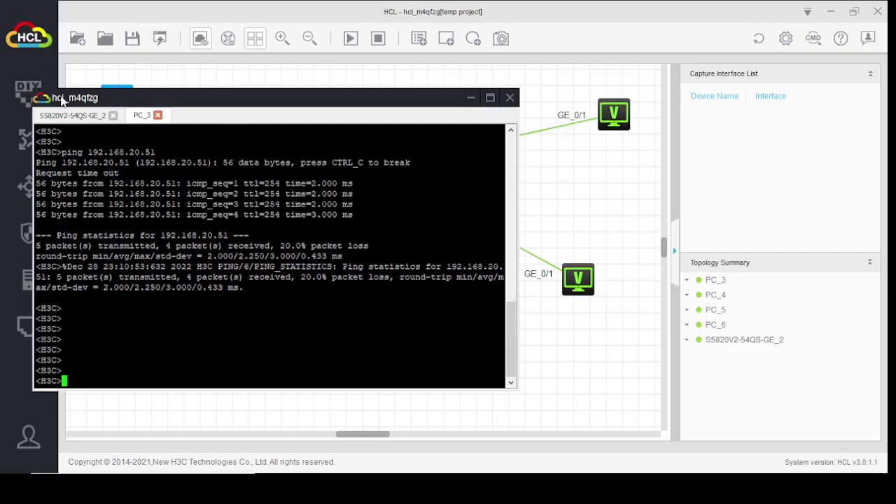
left_click(73, 116)
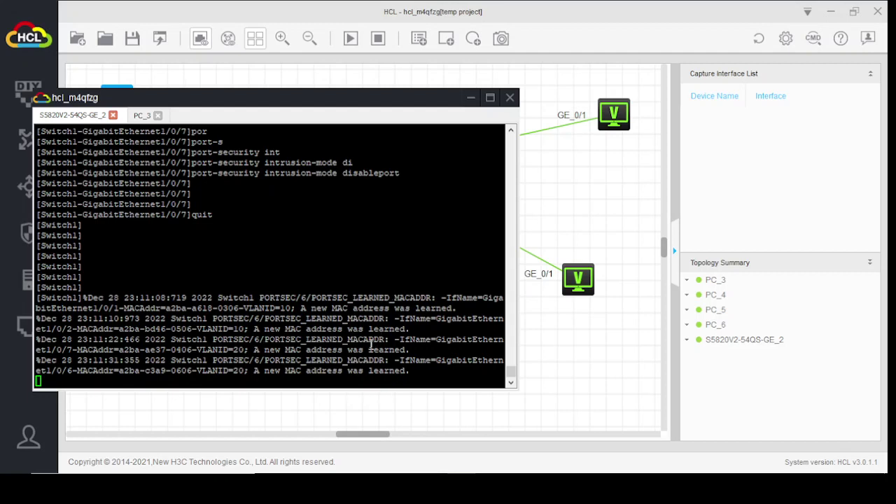
Run display current-configuration on the switch and page through the output.
left_click(353, 377)
key("Return")
key("Return")
key("Return")
key("Return")
key("Return")
key("Return")
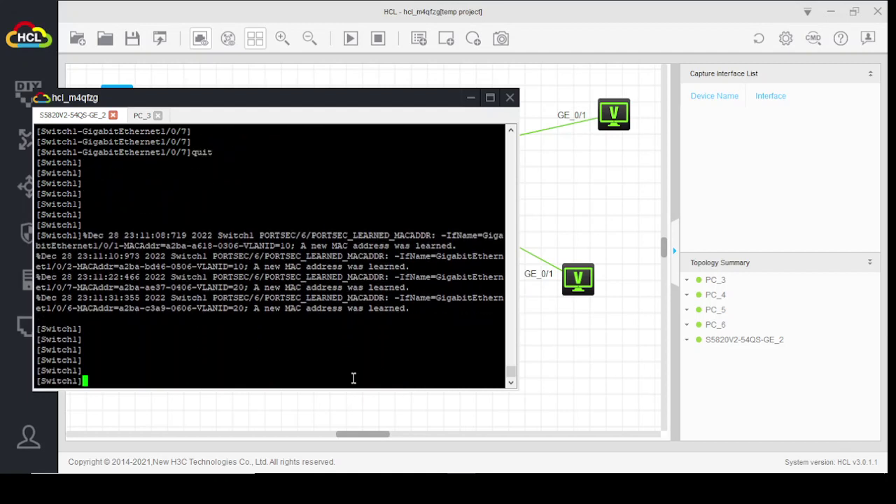
type("dis")
key("Tab")
type("cur")
key("Tab")
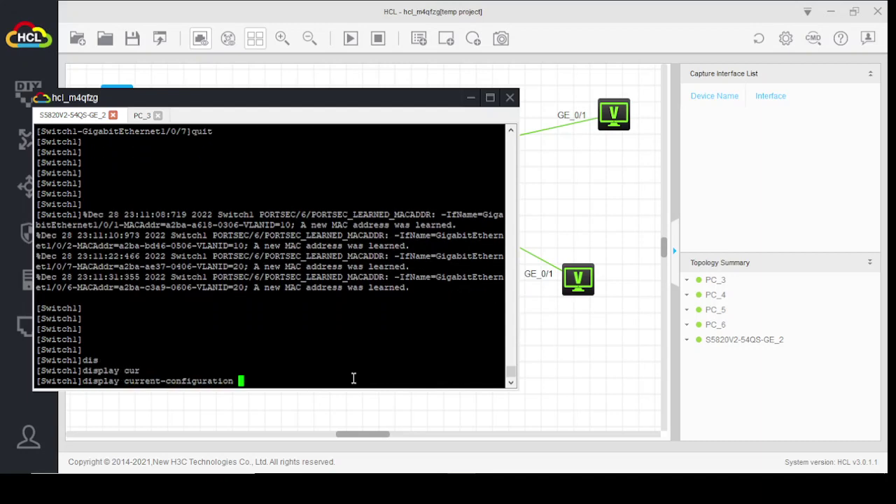
key("Return")
key("space")
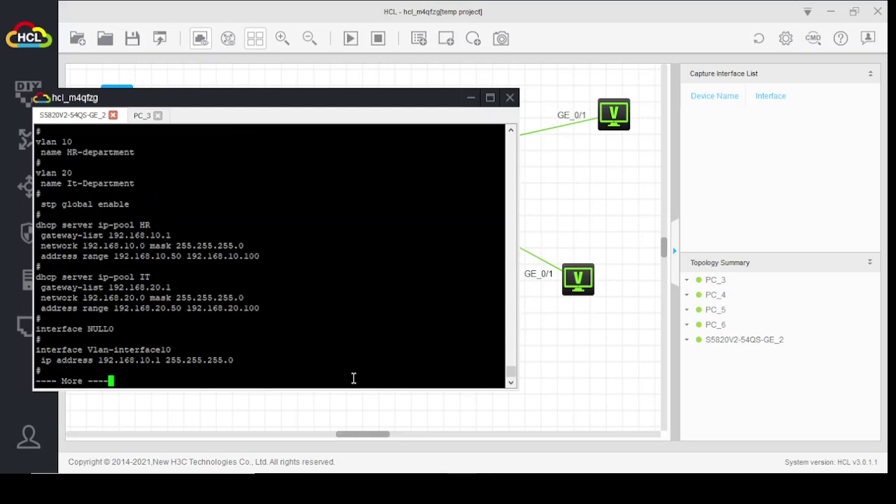
key("space")
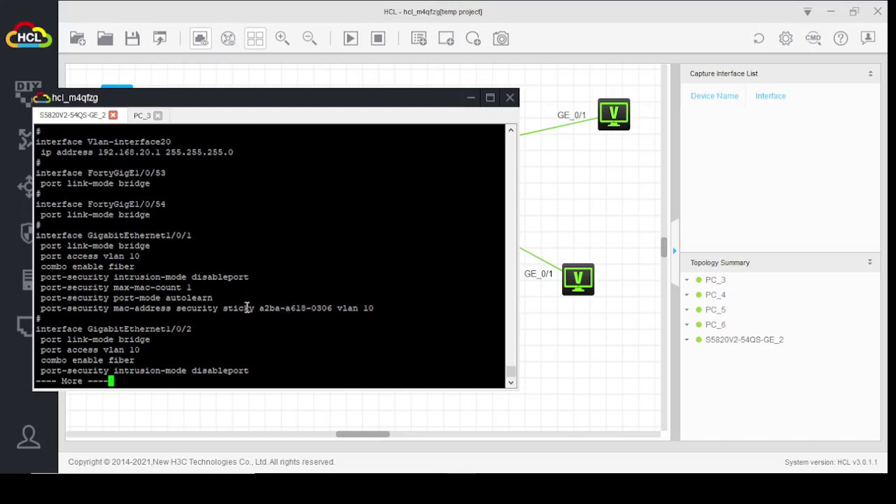
Highlight the sticky MAC entries on GigabitEthernet1/0/1 and 1/0/2 while paging further.
left_click_drag(265, 311, 333, 308)
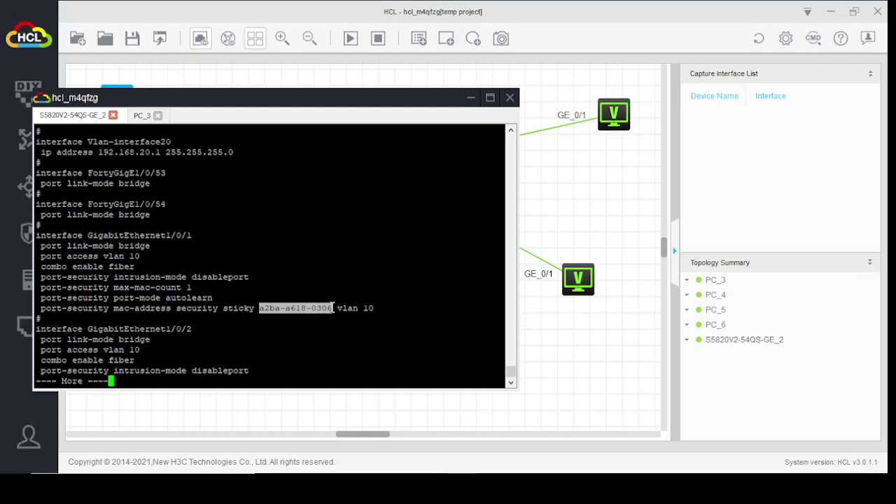
key("space")
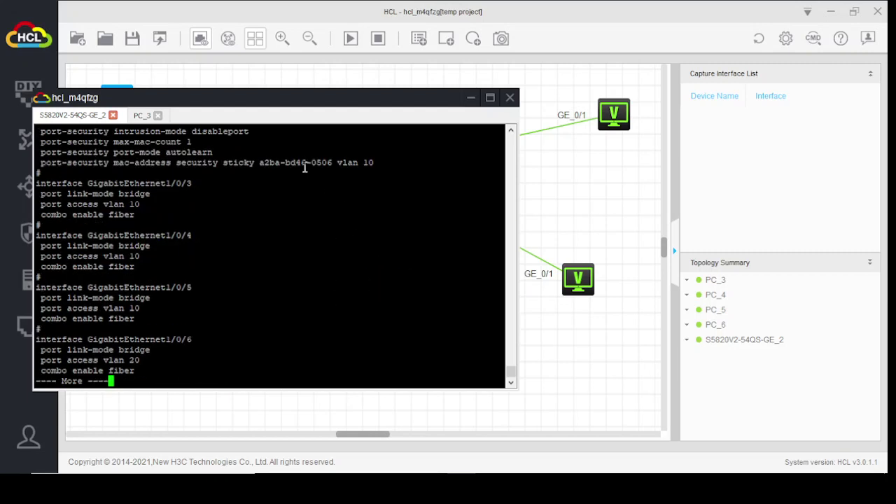
left_click_drag(260, 163, 331, 158)
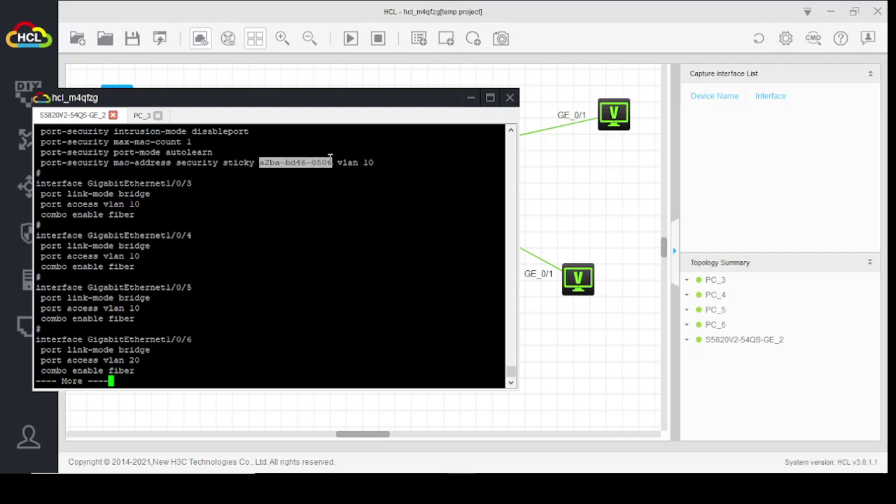
key("space")
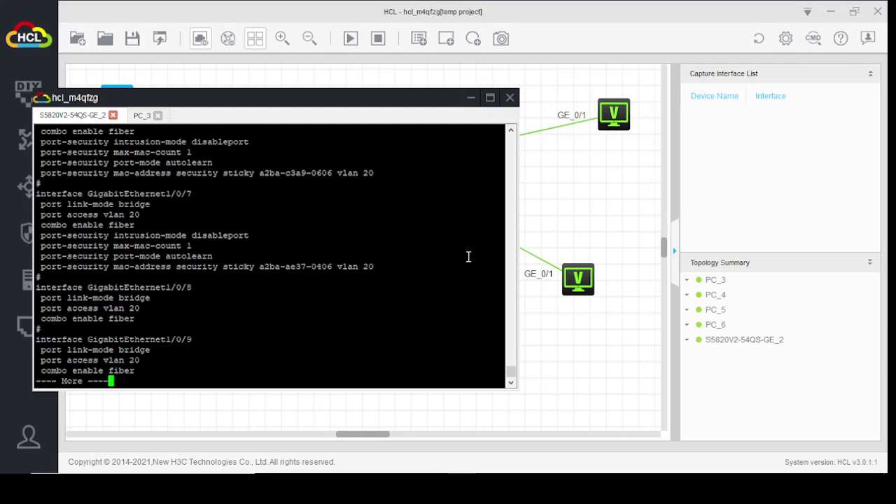
left_click(510, 132)
left_click(510, 133)
left_click(511, 132)
left_click(510, 132)
left_click(510, 132)
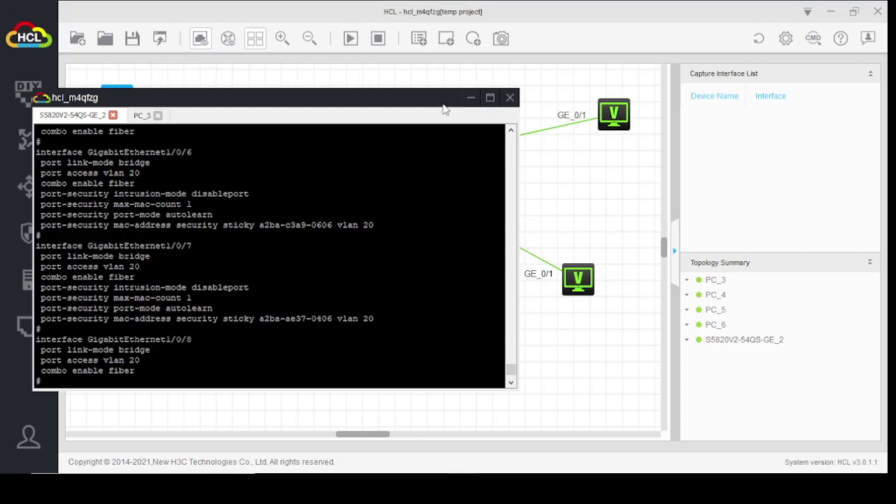
Delete the links from both left-side PCs to the switch.
left_click(470, 98)
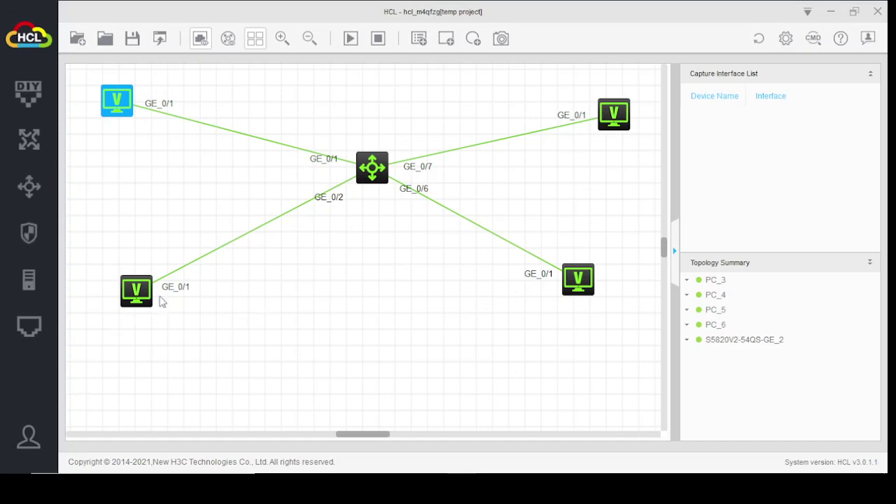
left_click(215, 126)
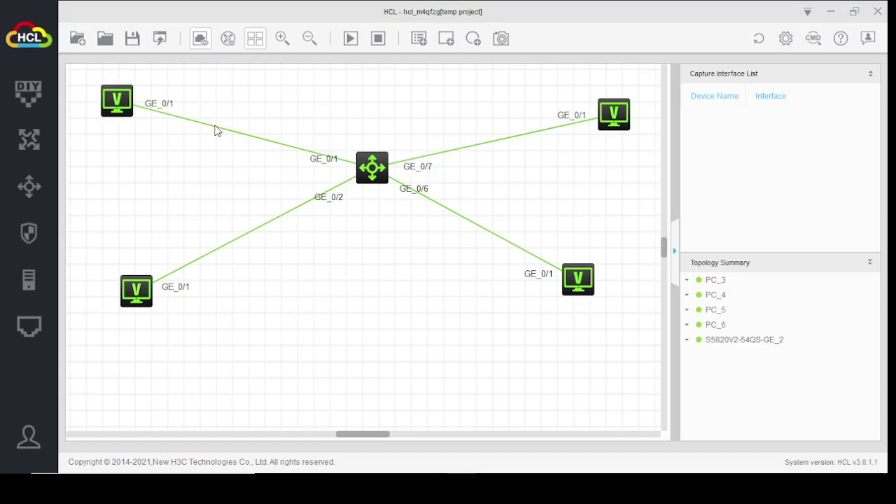
right_click(211, 128)
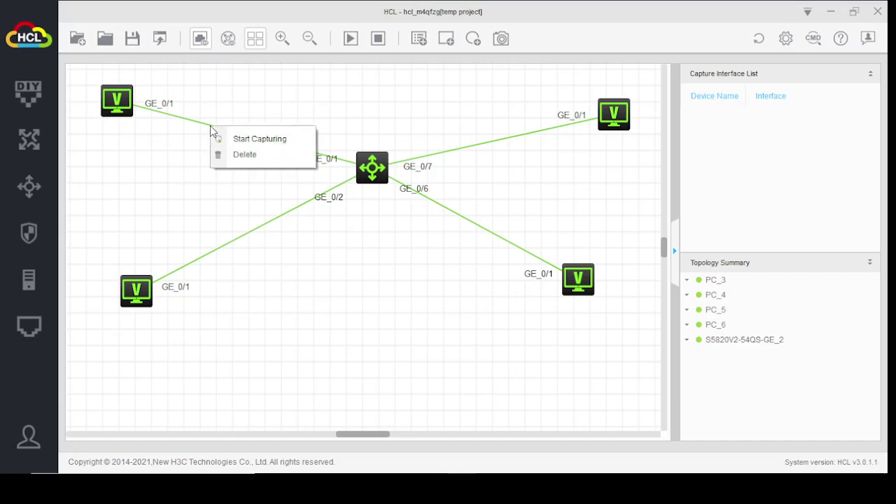
left_click(236, 162)
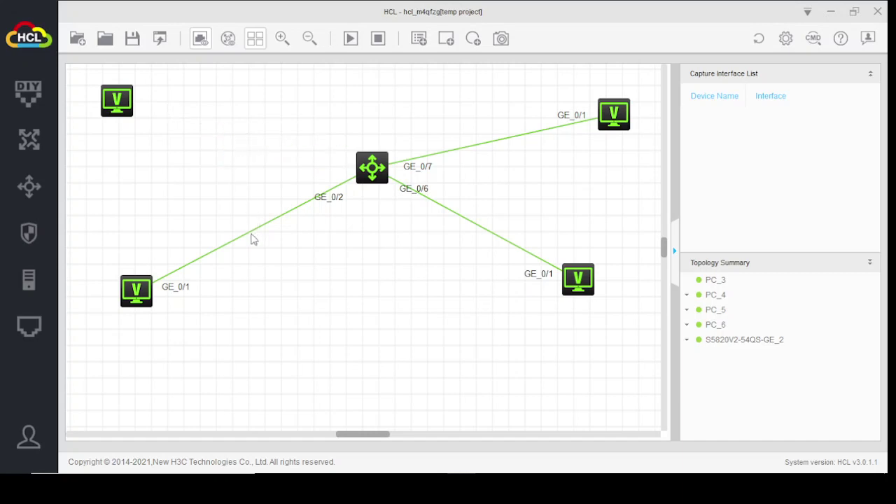
right_click(247, 238)
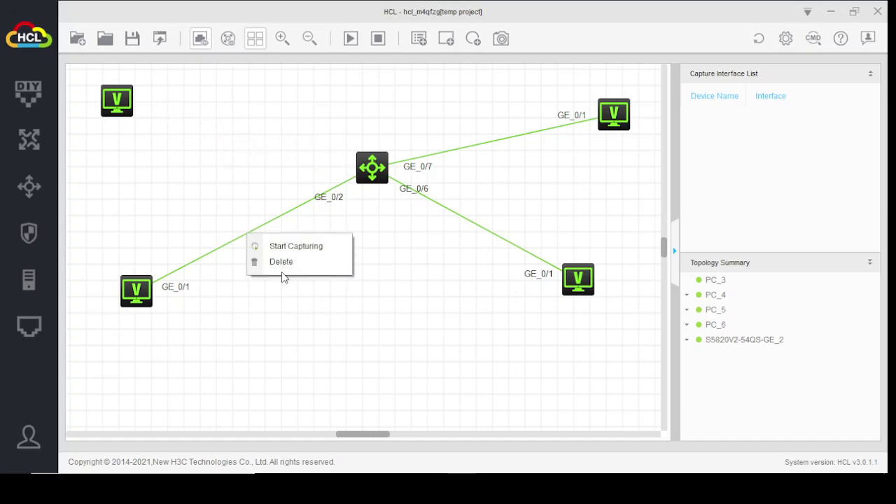
left_click(282, 267)
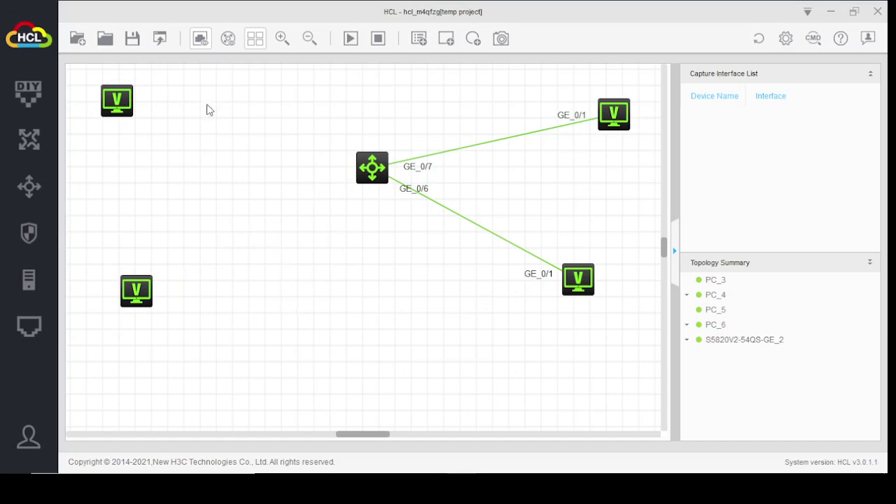
Link PC_3's GE_0/1 port to switch port GE_0/2.
mouse_move(127, 113)
mouse_move(380, 184)
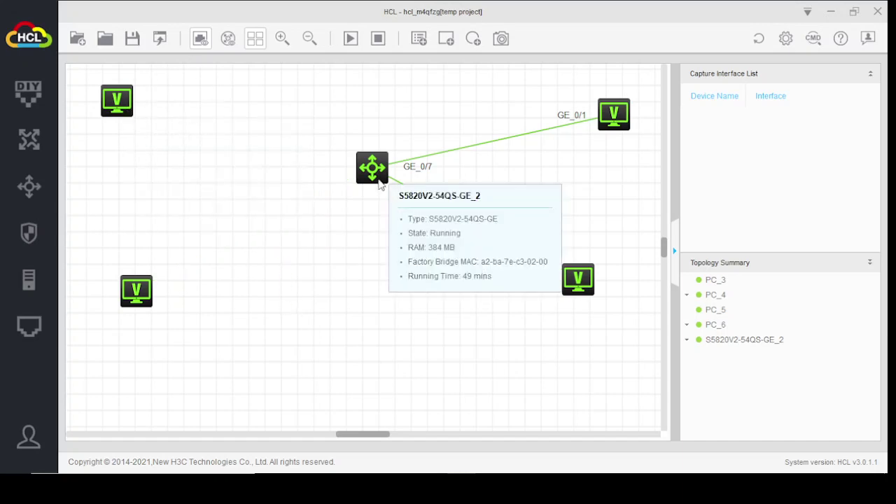
right_click(126, 109)
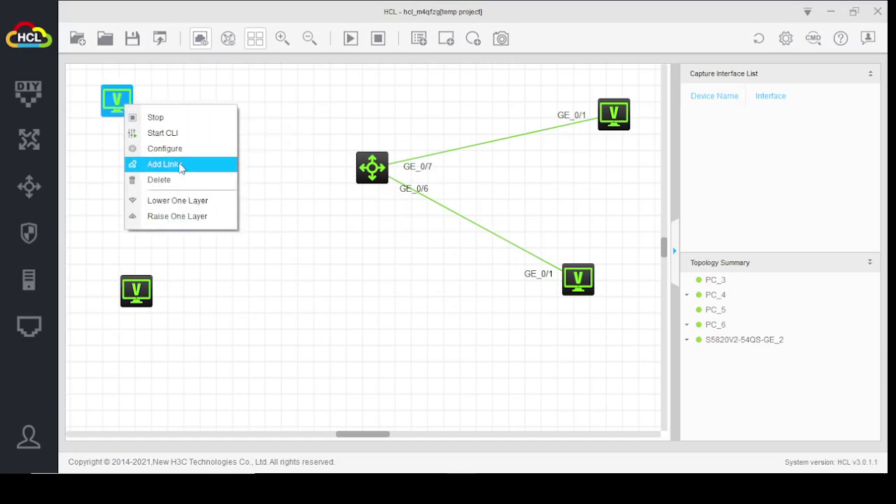
left_click(176, 164)
left_click(131, 100)
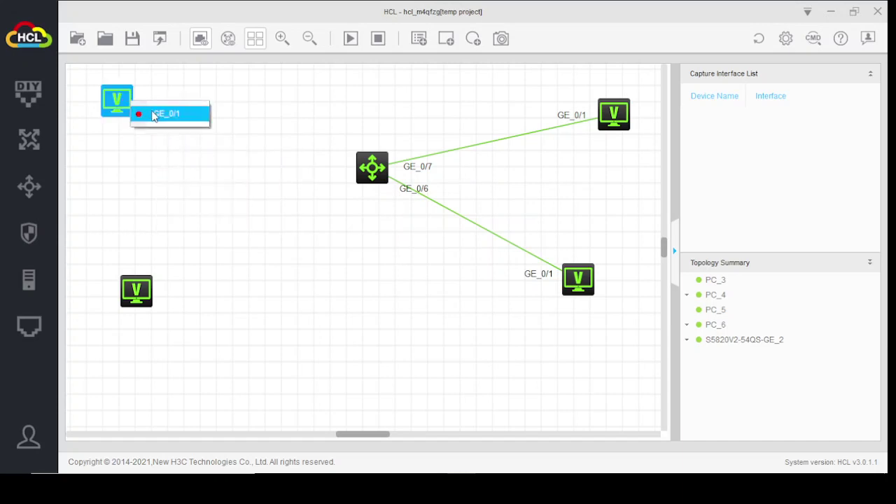
left_click(137, 110)
left_click(379, 173)
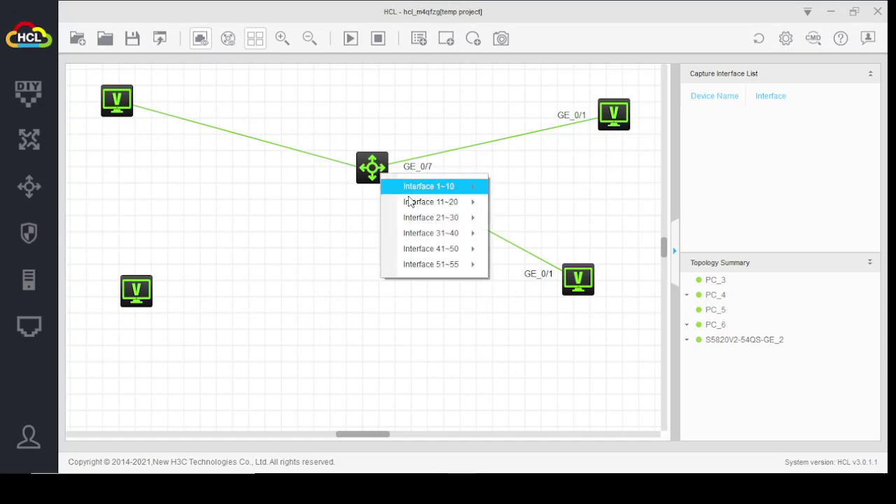
mouse_move(455, 186)
left_click(552, 222)
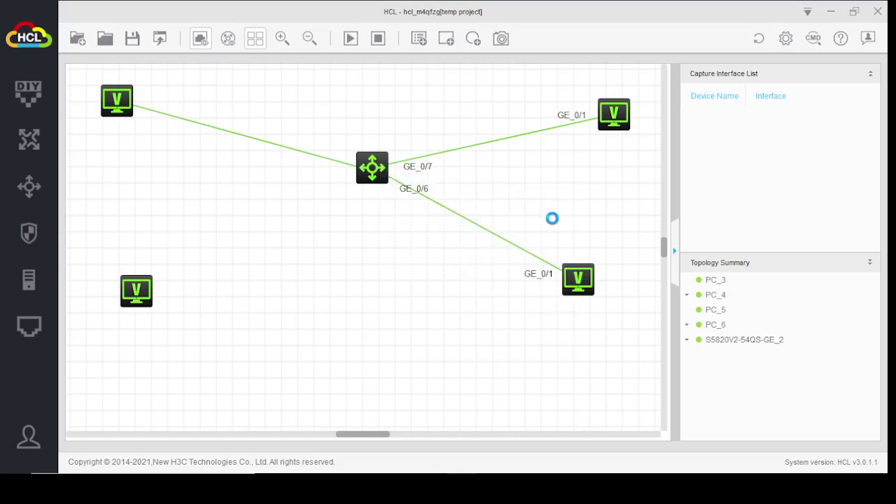
Link the lower-left PC's GE_0/1 to switch port GE_0/1 and open the switch console.
left_click(140, 290)
left_click(172, 303)
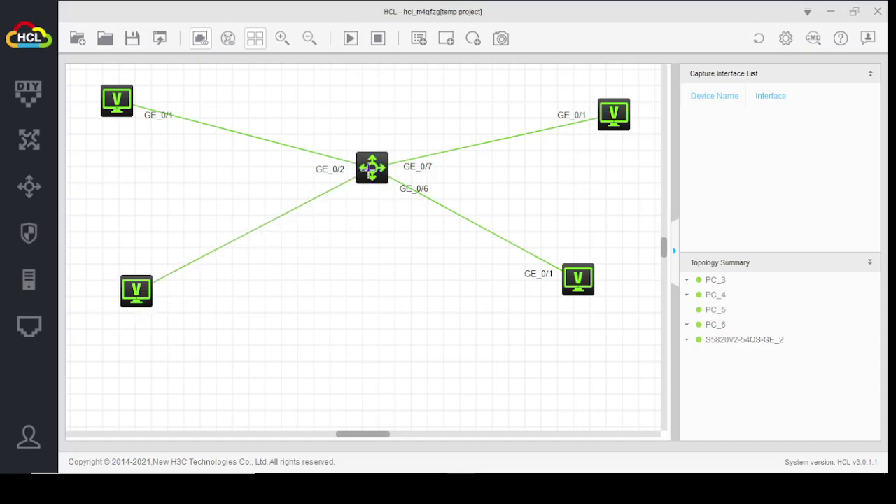
left_click(369, 174)
mouse_move(422, 188)
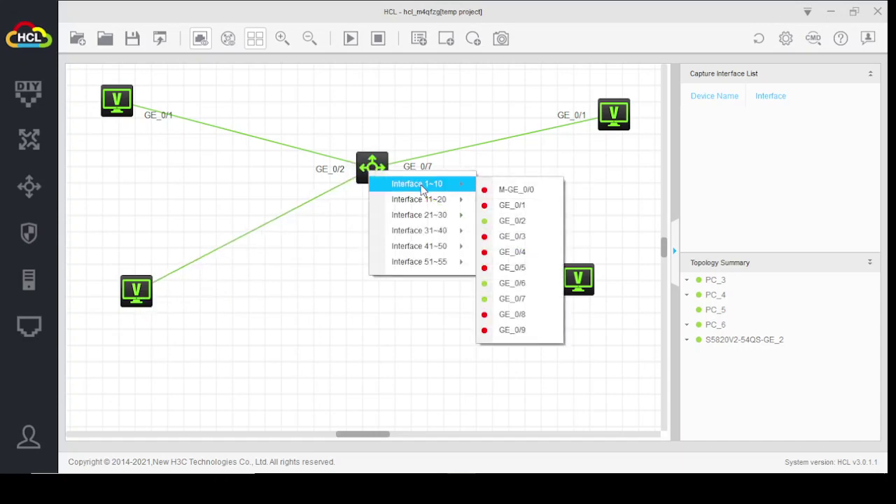
left_click(511, 206)
right_click(271, 316)
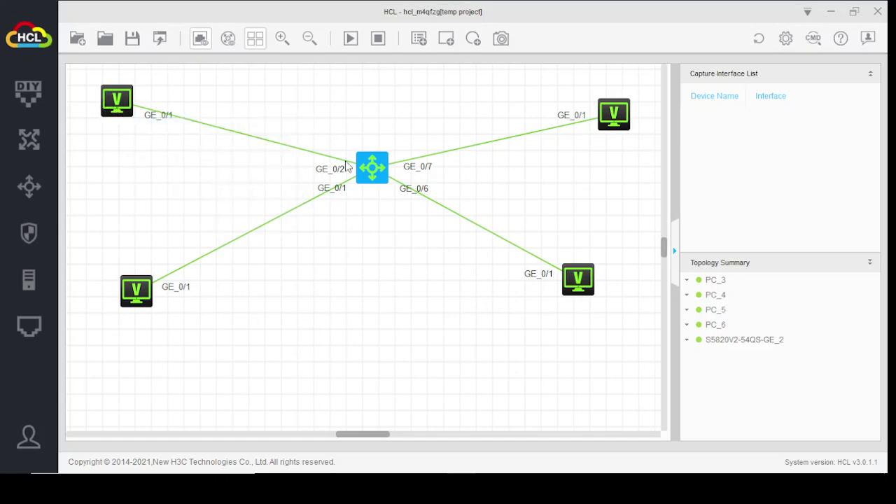
double_click(369, 179)
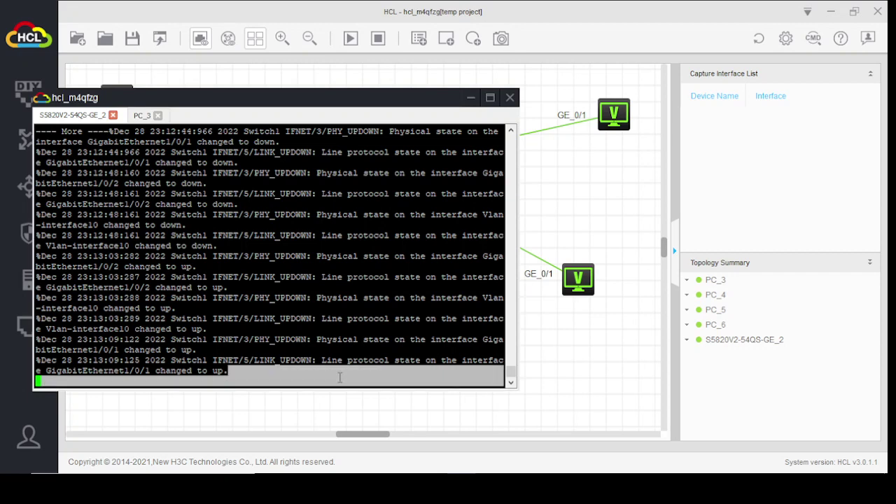
Page the switch's port log to the prompt, then bring up PC_3's console.
key("Return")
key("Return")
key("Return")
key("Return")
key("Return")
key("Return")
key("Return")
key("Return")
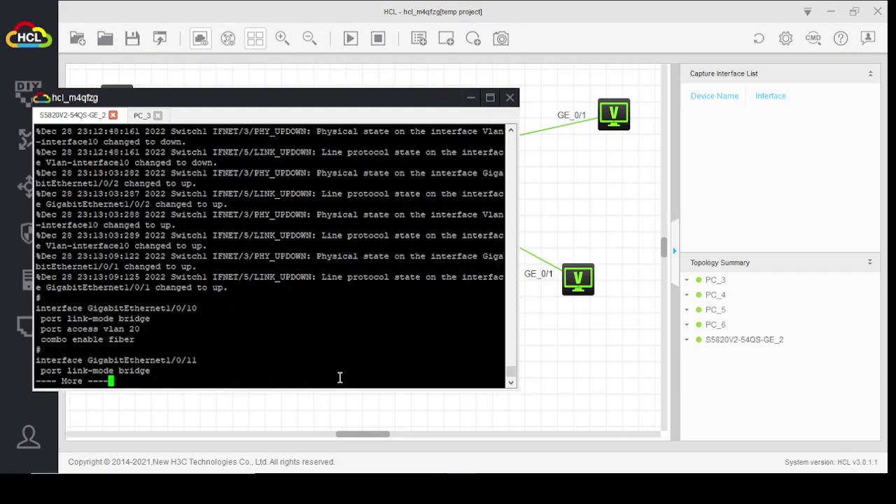
key("Return")
key("Return")
key("Return")
key("Return")
key("Return")
key("Return")
key("Return")
key("Return")
key("Return")
key("Return")
key("Return")
key("Return")
key("Return")
key("Return")
key("Return")
key("Return")
key("Return")
key("Return")
key("Return")
key("Return")
key("space")
key("space")
key("space")
key("space")
key("space")
key("space")
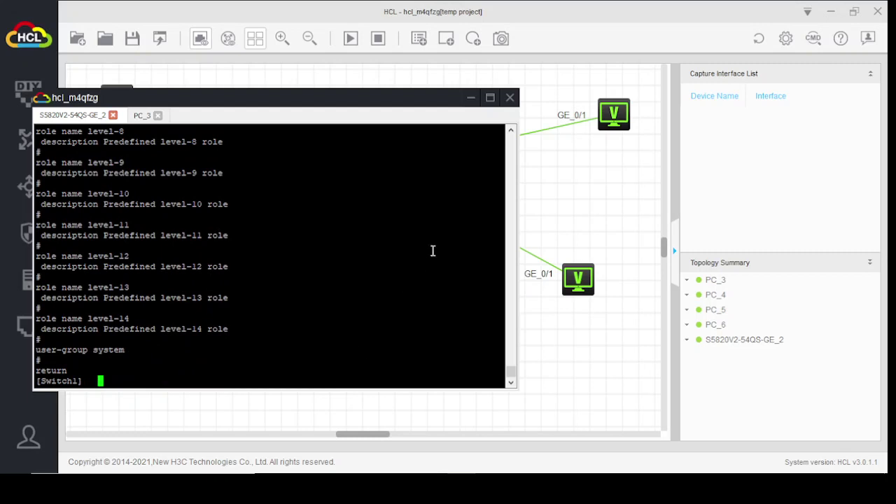
left_click(470, 97)
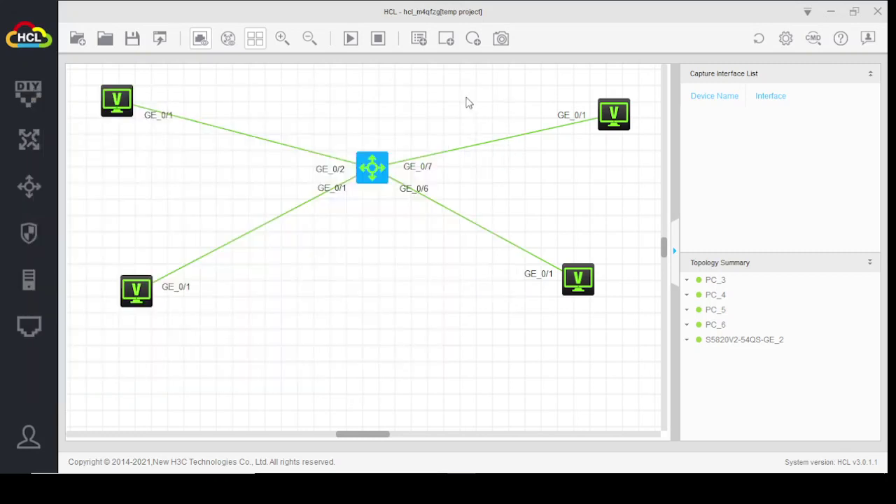
left_click(124, 104)
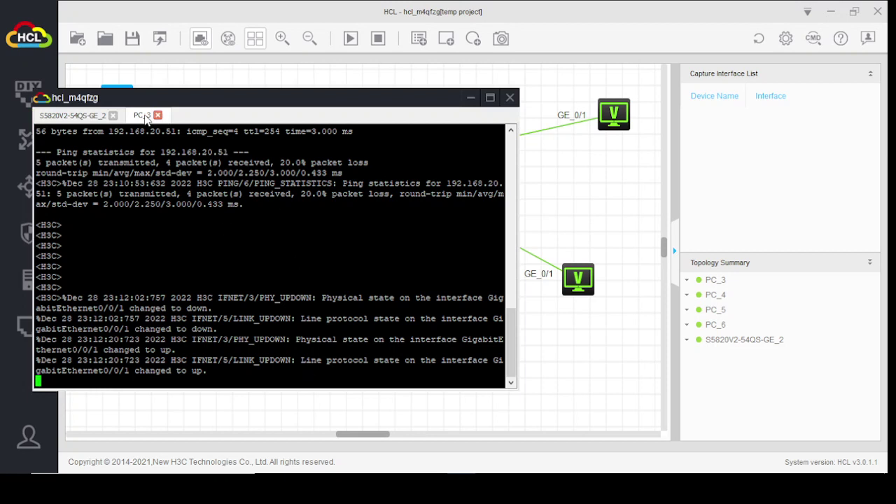
From PC_3, ping 192.168.10.50 and then 192.168.10.51 after the cable swap.
key("Return")
key("Return")
key("Return")
key("Return")
key("Return")
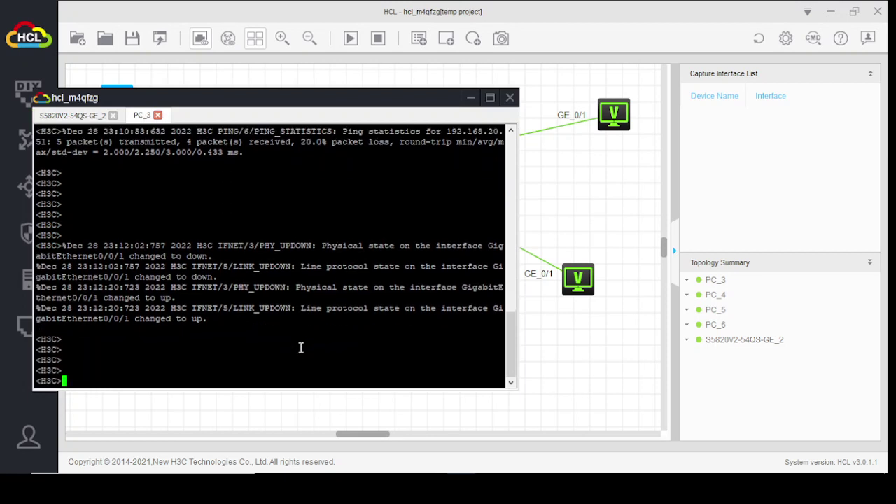
type("ping 192.168.10.")
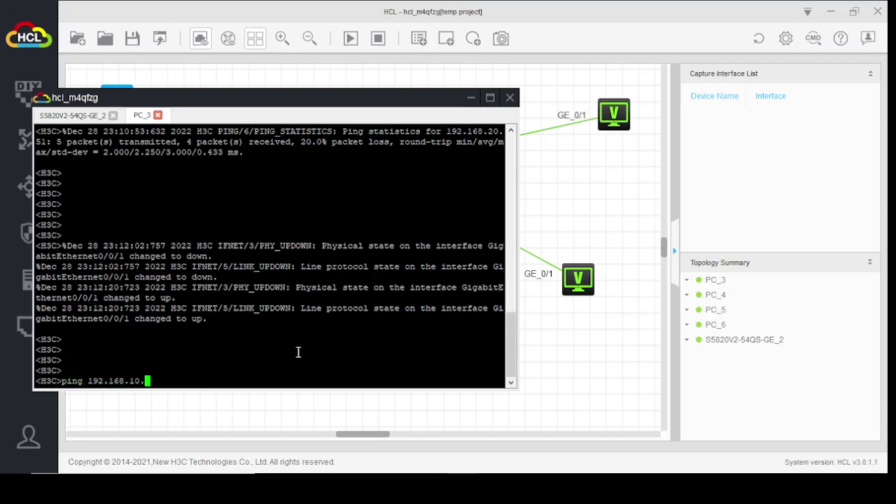
type("50")
key("Return")
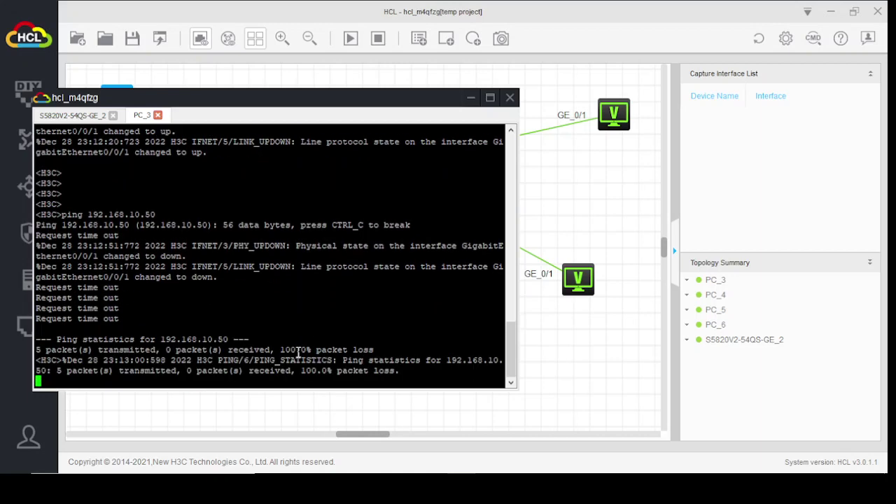
key("Return")
key("Return")
key("Return")
key("Return")
key("Return")
key("Up")
key("BackSpace")
type("1")
key("Return")
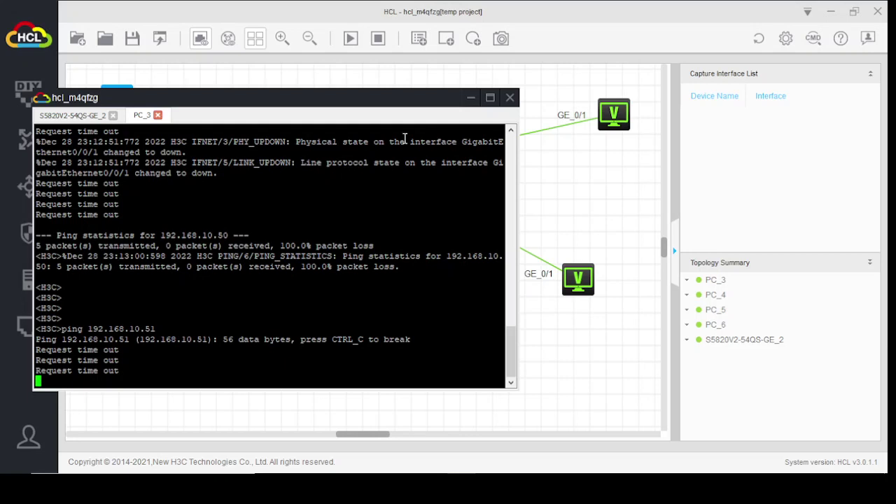
Reopen the switch console to view the port-security violation log.
left_click(471, 101)
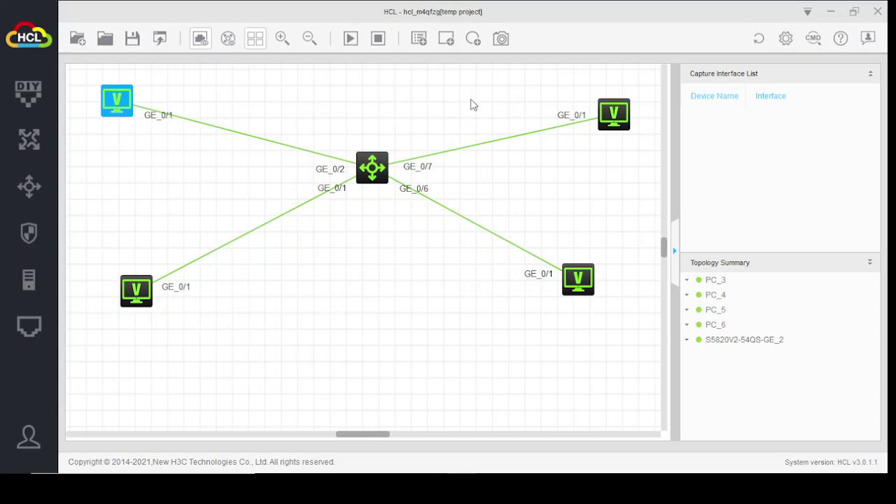
left_click(383, 174)
double_click(383, 174)
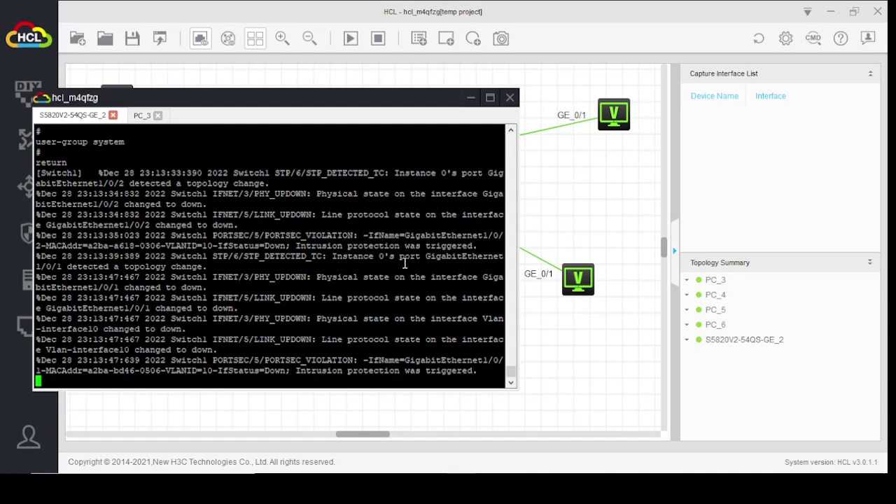
key("Return")
key("Return")
key("Return")
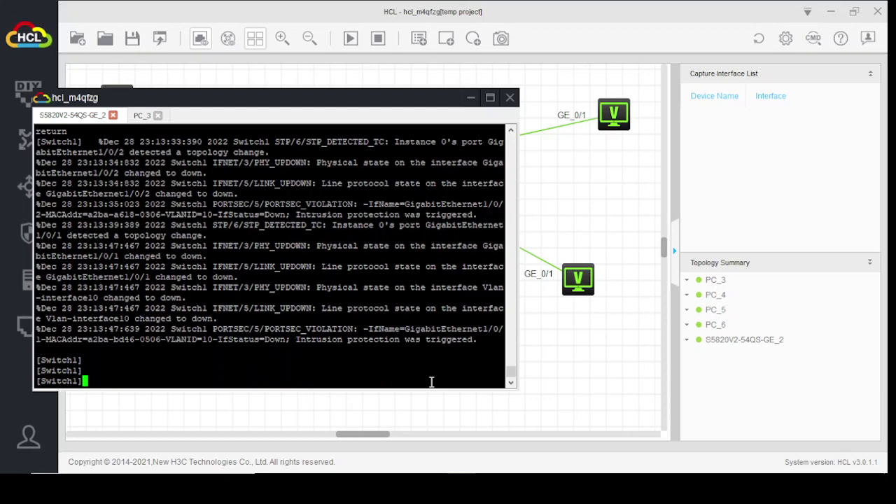
Run display current-configuration and page through the whole listing.
type("dis")
key("Tab")
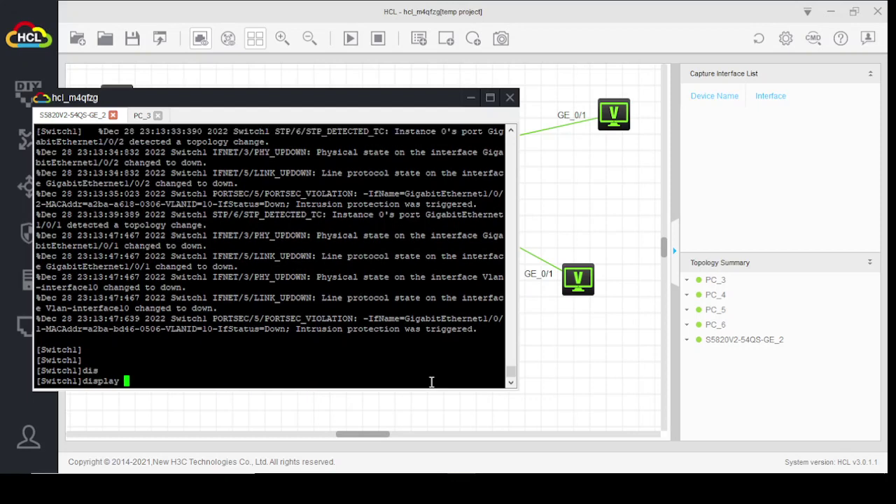
type("cu")
key("Tab")
key("Return")
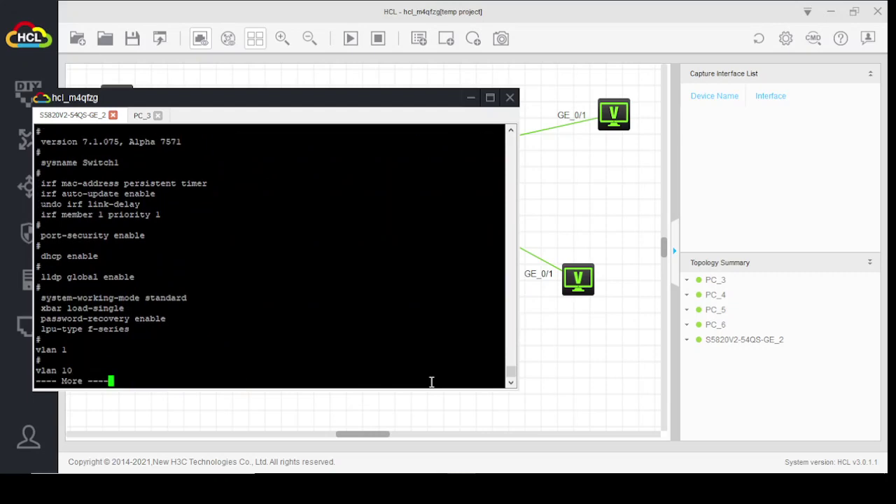
key("space")
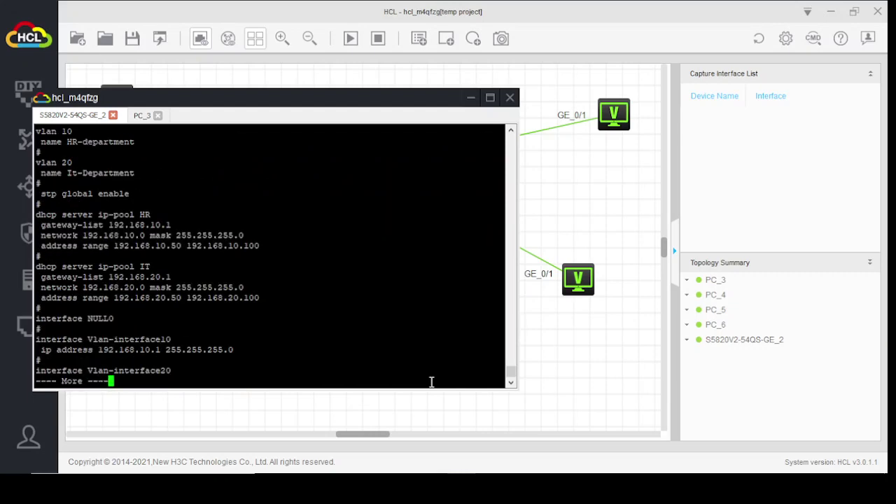
key("space")
key("space")
key("space")
key("space")
key("space")
key("space")
key("space")
key("space")
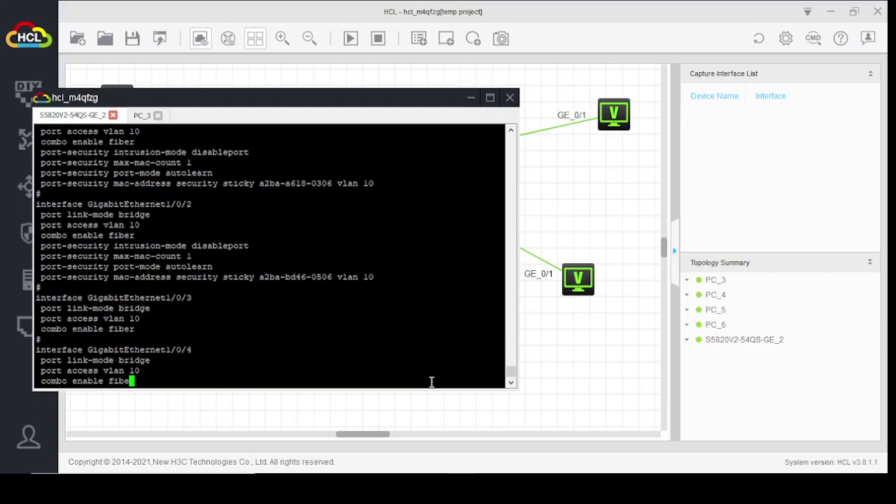
key("space")
key("space")
key("space")
key("space")
type("dis")
key("Tab")
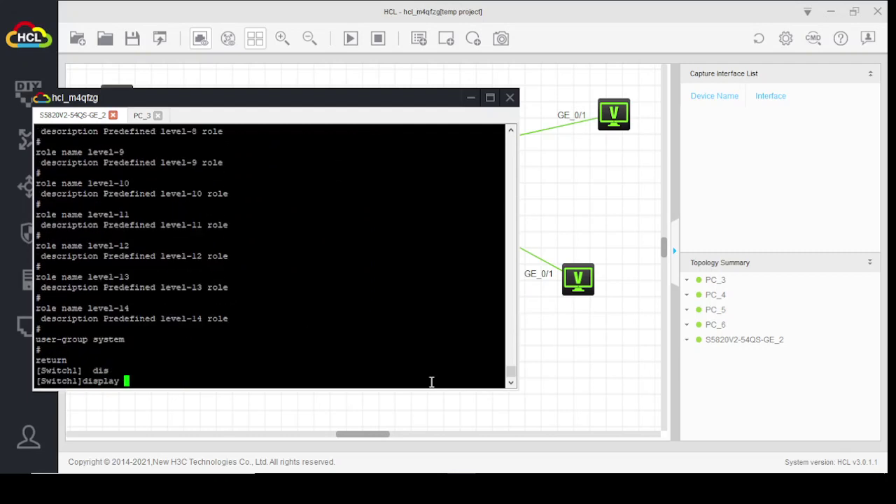
Run display interface brief, page through the port status, and hide the switch console.
type("inter")
key("Tab")
type("br")
key("Tab")
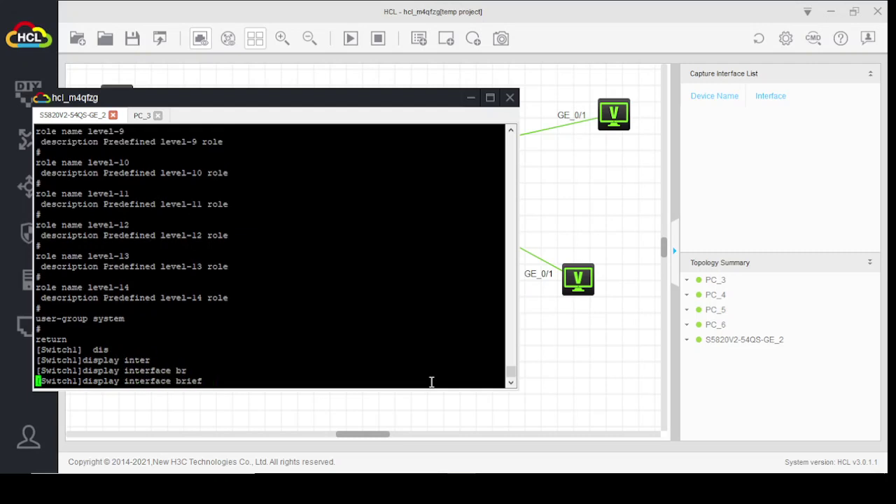
key("Return")
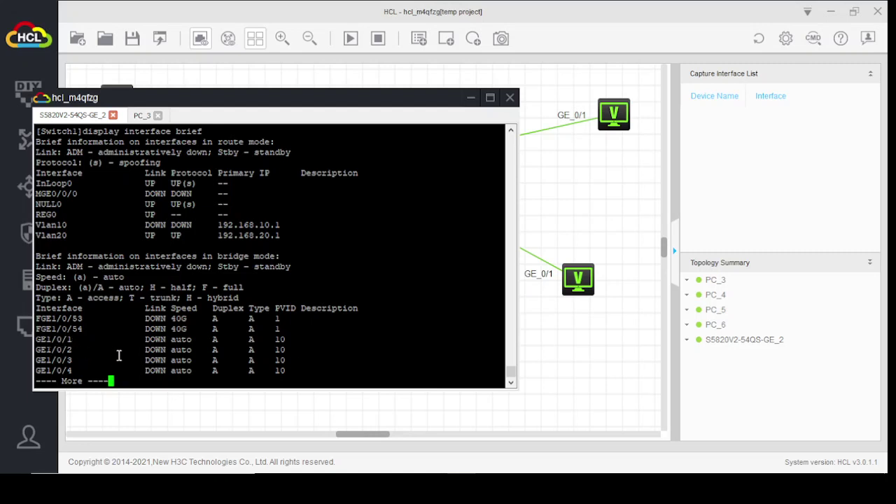
key("space")
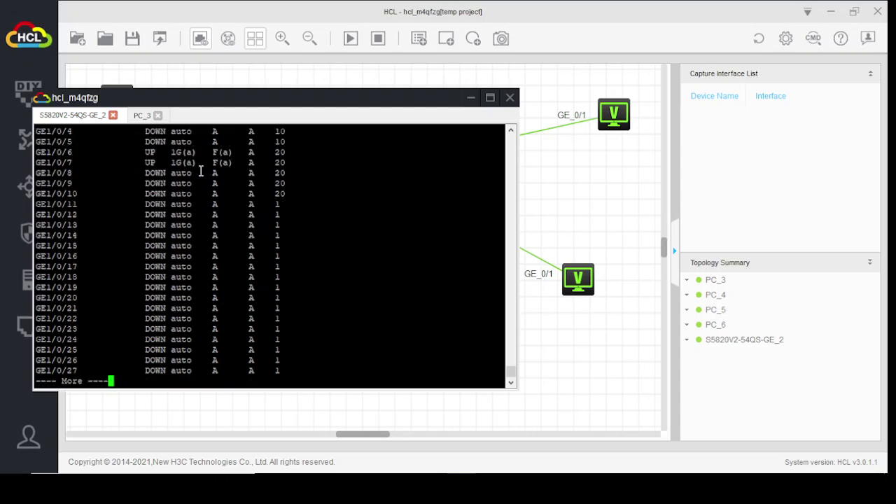
left_click(471, 98)
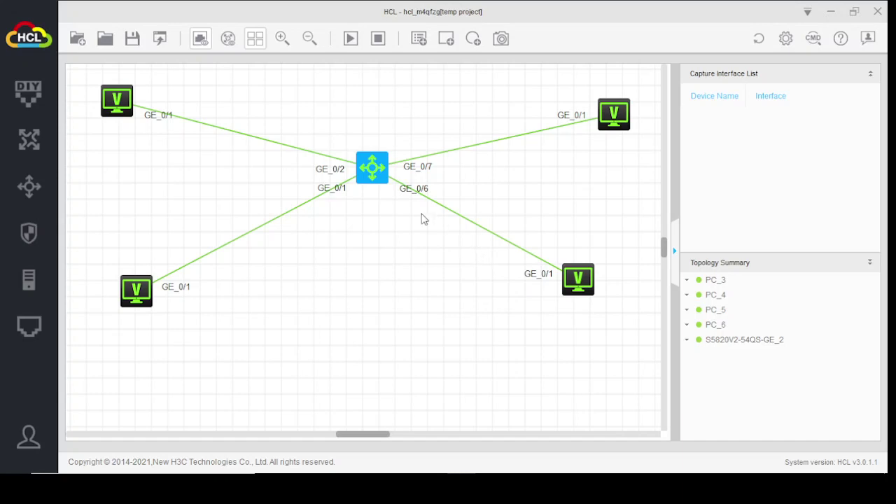
Delete the links on switch ports GE_0/6 and GE_0/7 to the right-hand PCs.
right_click(450, 214)
left_click(474, 239)
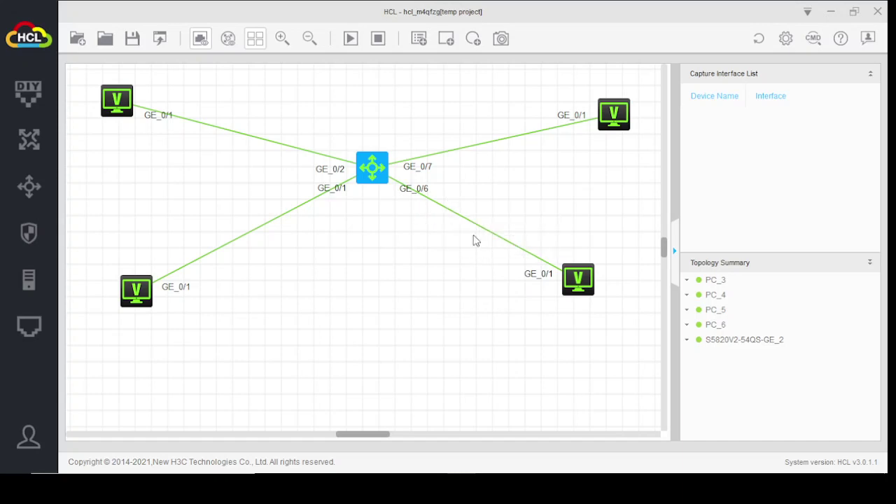
right_click(482, 144)
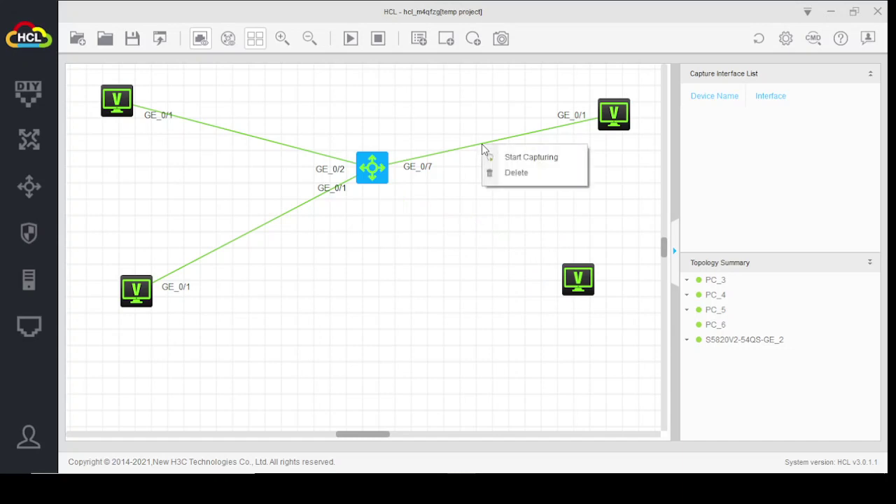
left_click(516, 173)
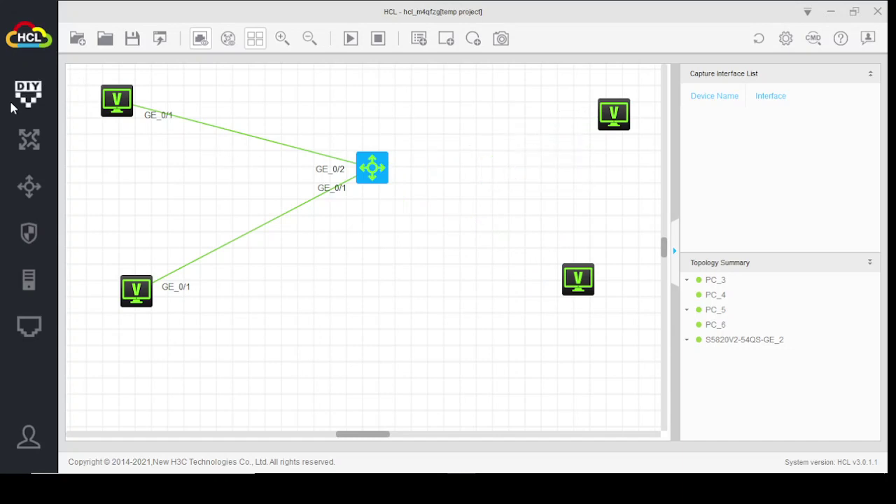
Link the lower-right PC's GE_0/1 port to switch port GE_0/7.
mouse_move(378, 174)
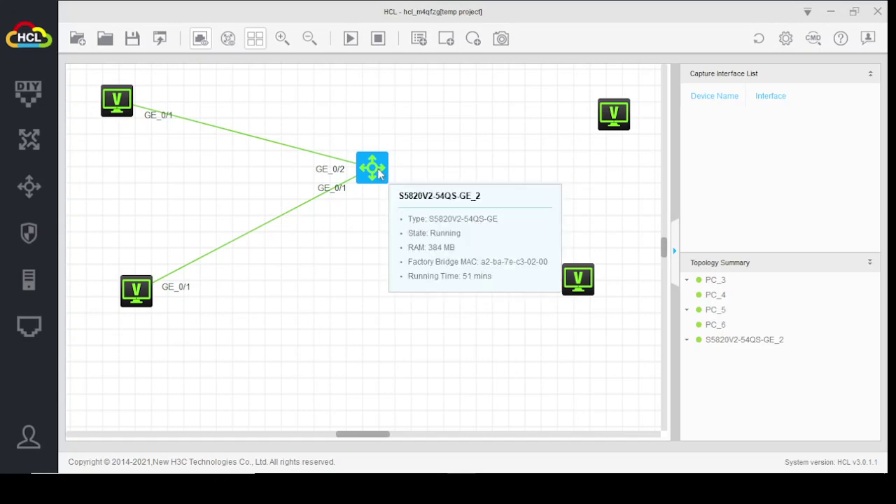
right_click(581, 278)
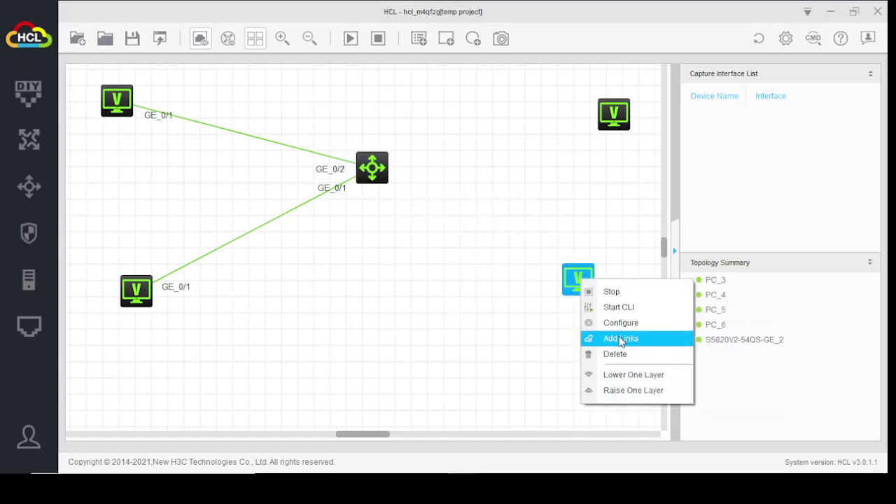
left_click(619, 338)
left_click(579, 280)
left_click(602, 297)
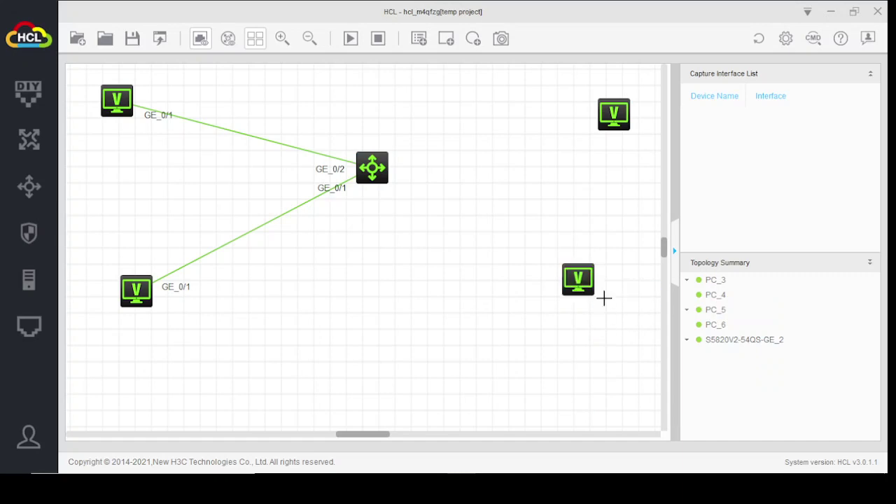
left_click(383, 163)
mouse_move(454, 181)
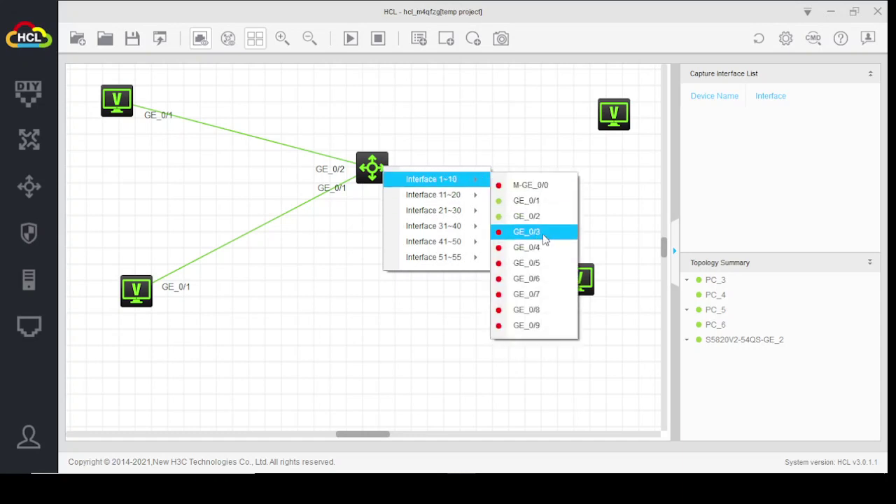
left_click(537, 298)
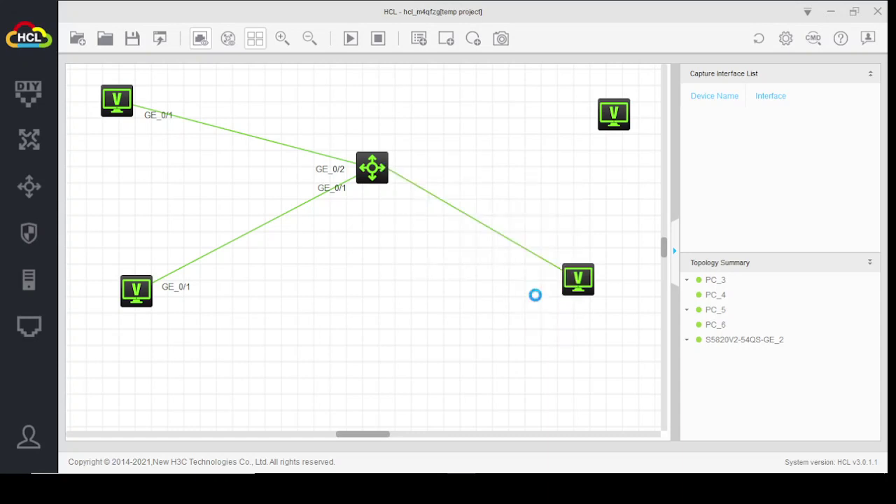
Link switch port GE_0/6 to the top-right PC's GE_0/1 port.
left_click(385, 159)
mouse_move(441, 172)
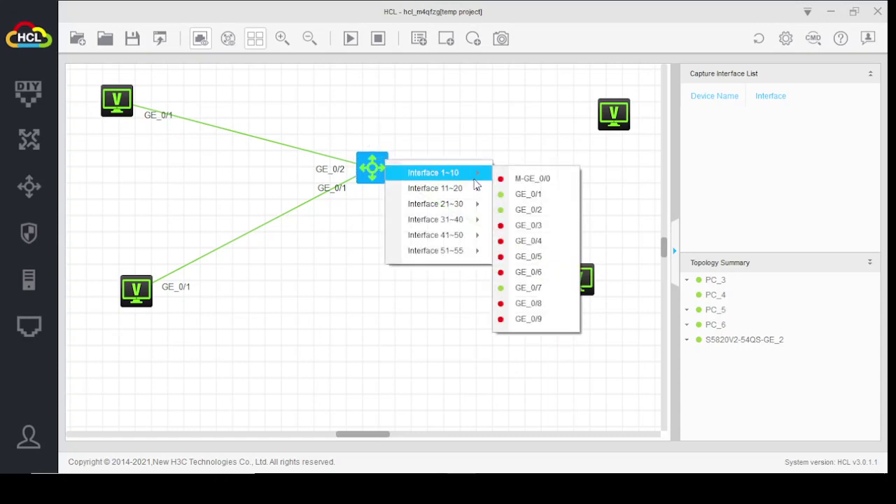
left_click(546, 277)
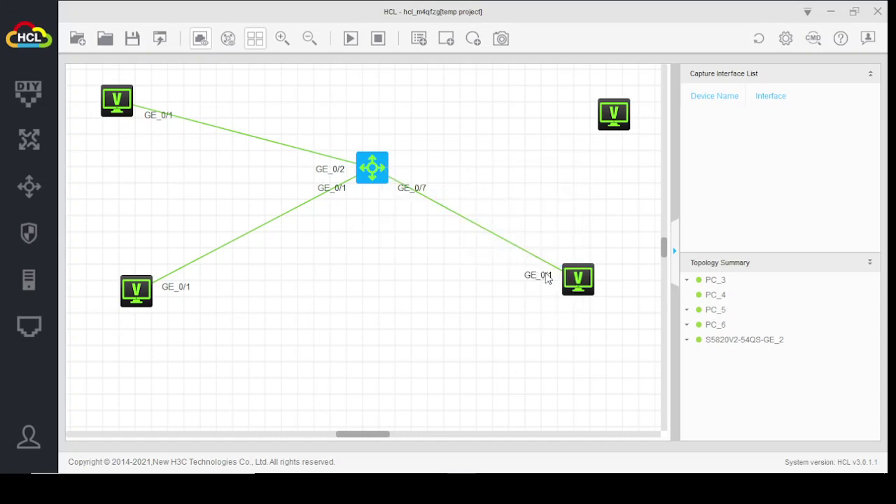
left_click(607, 110)
left_click(623, 122)
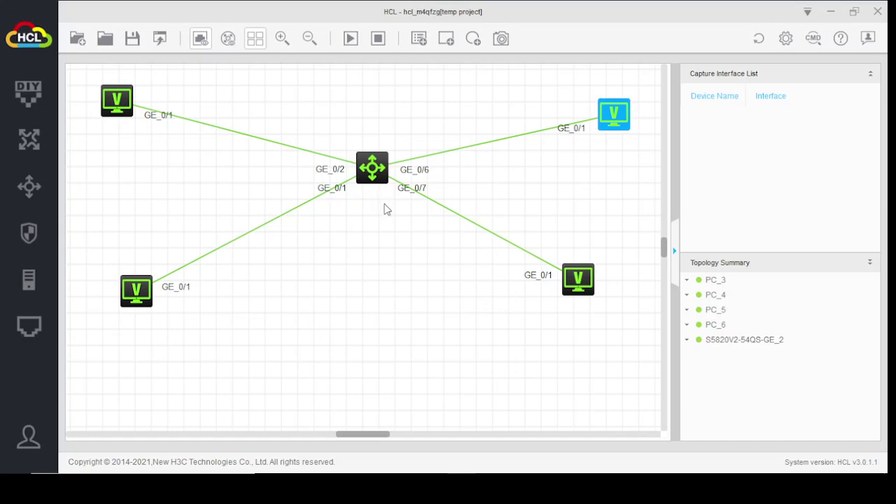
Rerun display interface brief on the switch, checking GE1/0/6 and GE1/0/7, then minimize the console.
left_click(375, 169)
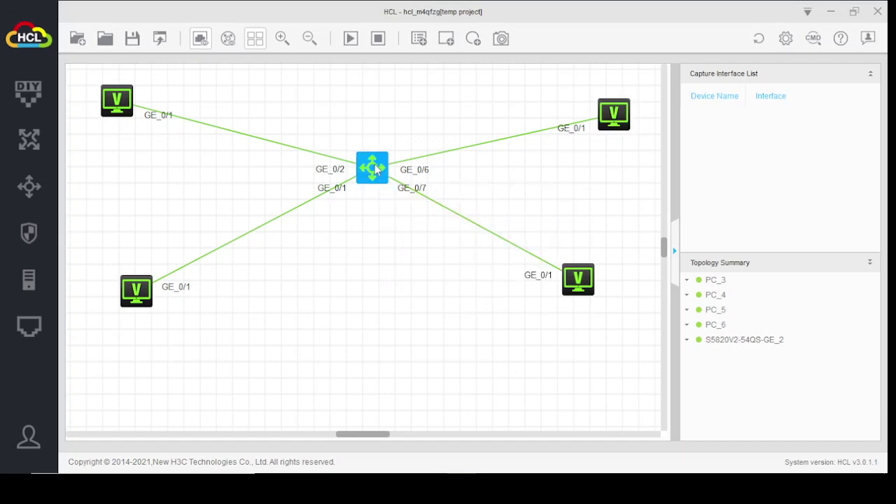
double_click(376, 169)
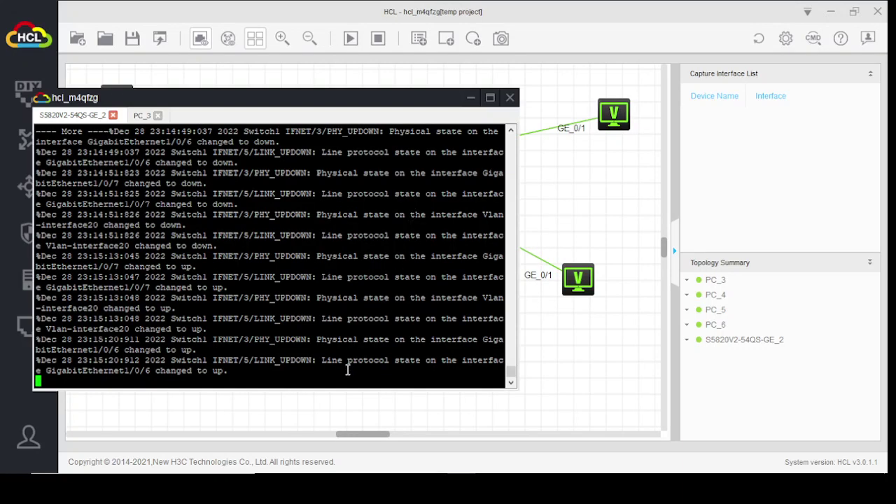
key("Return")
key("Return")
key("Return")
key("Return")
key("Return")
key("Return")
key("Return")
key("Return")
key("Return")
key("Return")
key("Return")
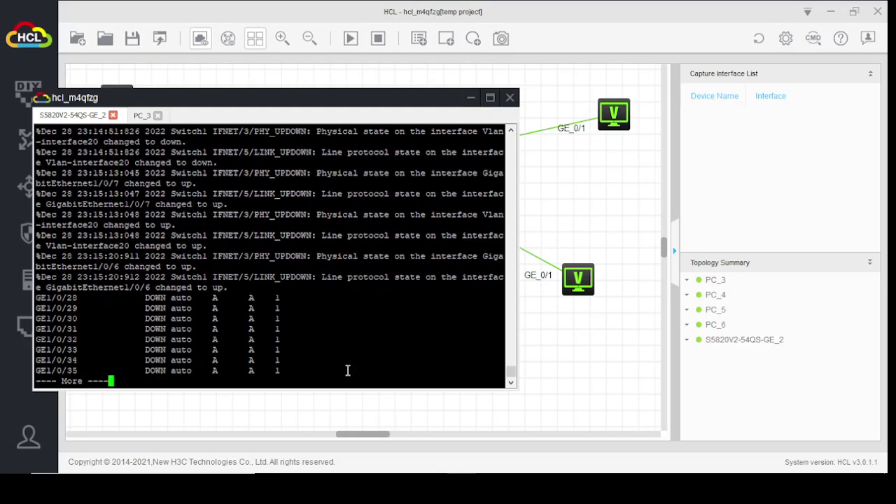
key("Return")
key("Return")
key("Return")
key("Return")
key("Return")
key("Return")
key("Return")
key("Return")
key("Return")
key("Return")
key("Return")
key("Return")
key("Return")
key("Return")
key("Return")
key("Return")
key("Return")
key("Return")
key("Return")
key("Return")
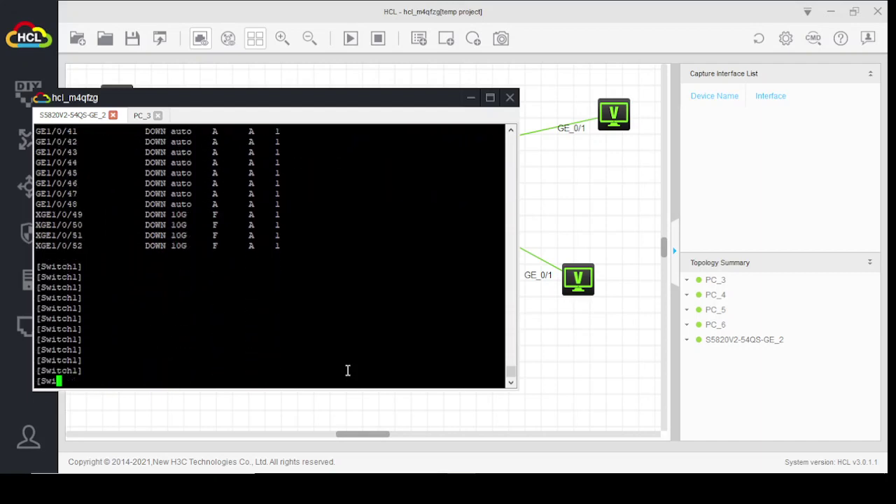
key("Up")
key("Return")
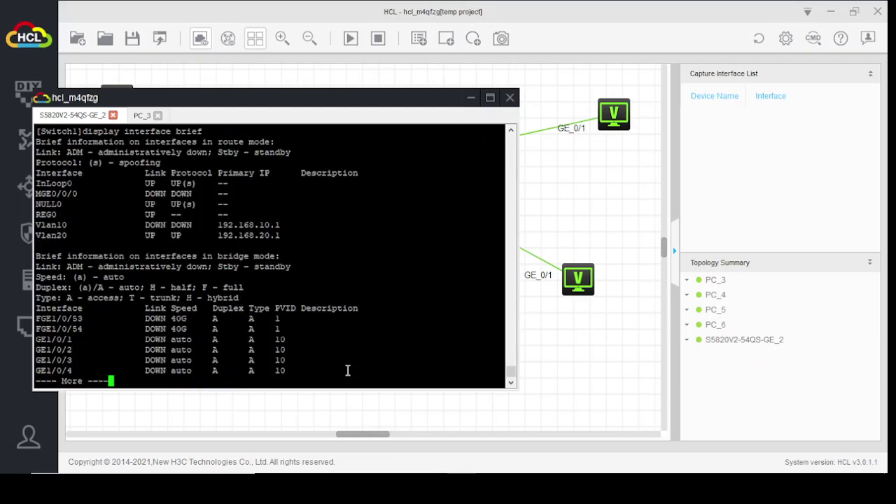
key("Return")
key("Return")
key("Return")
key("Return")
key("Return")
key("Return")
key("Return")
key("Return")
key("Return")
key("Return")
key("Return")
key("Return")
key("Return")
key("Return")
key("Return")
key("Return")
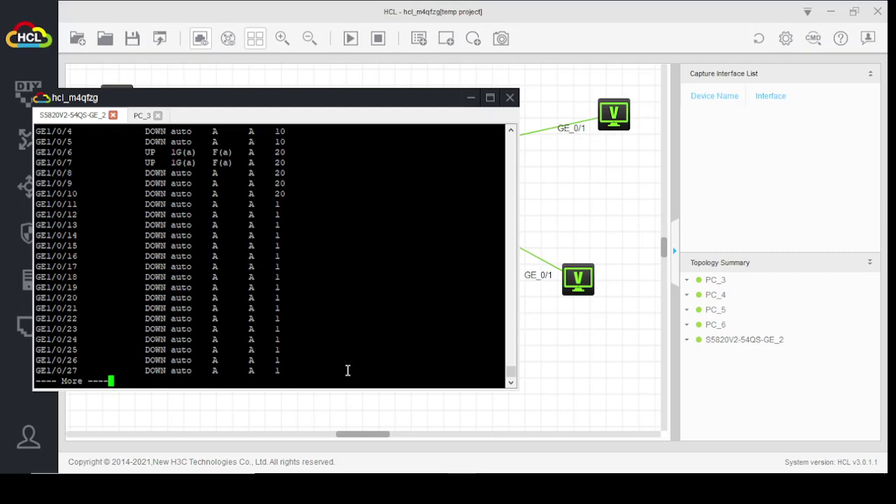
left_click(469, 102)
From PC_4's console, ping 192.168.20.50 and observe 100% packet loss.
left_click(620, 114)
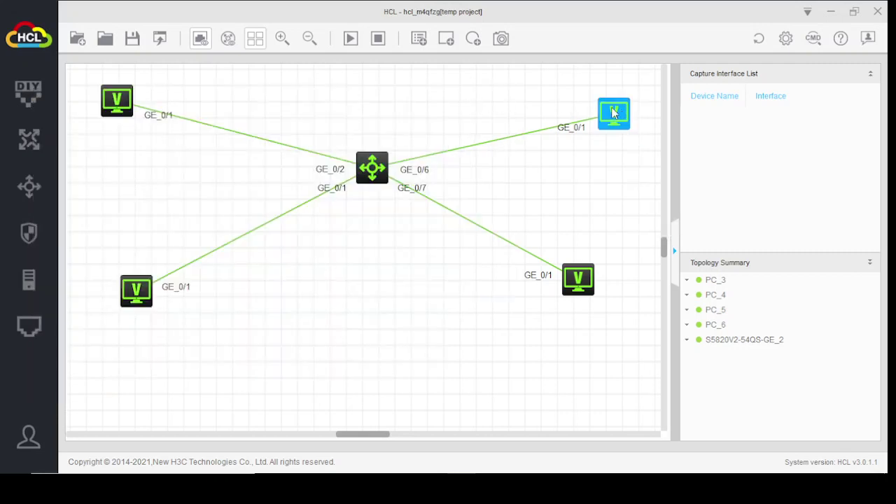
double_click(613, 113)
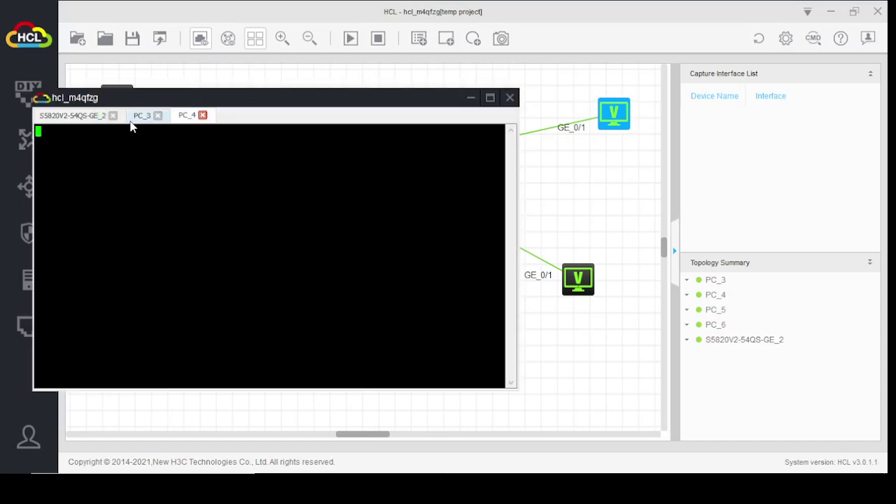
key("Return")
key("Return")
key("Return")
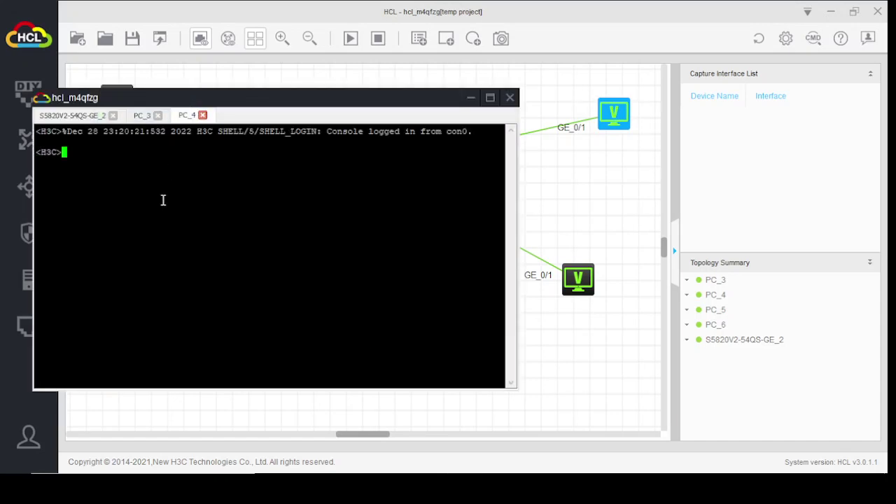
type("ping ")
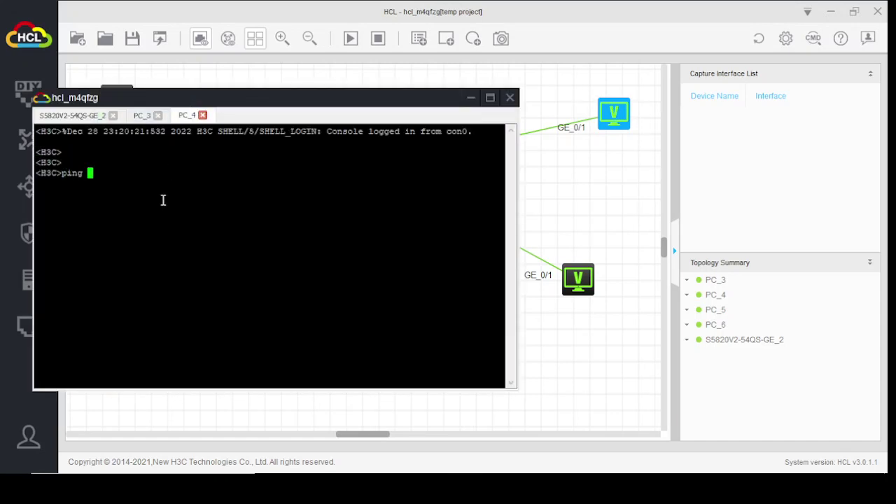
type("192.168.20.50")
key("Return")
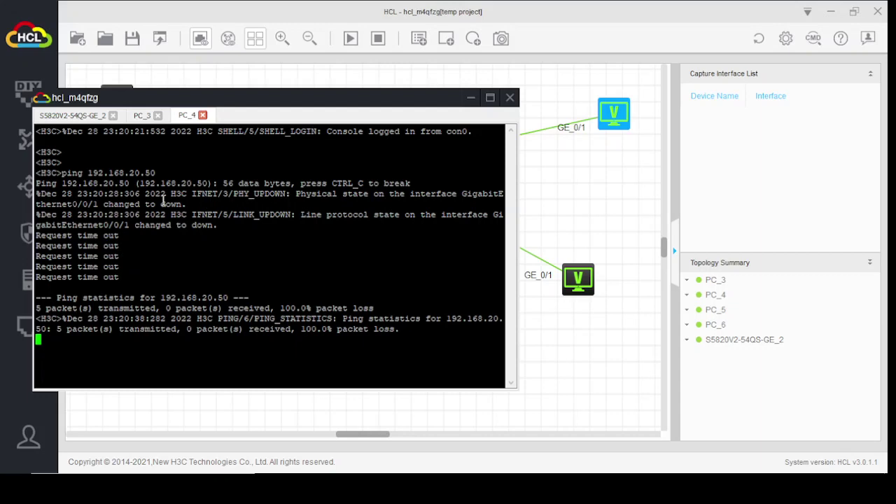
key("super+s")
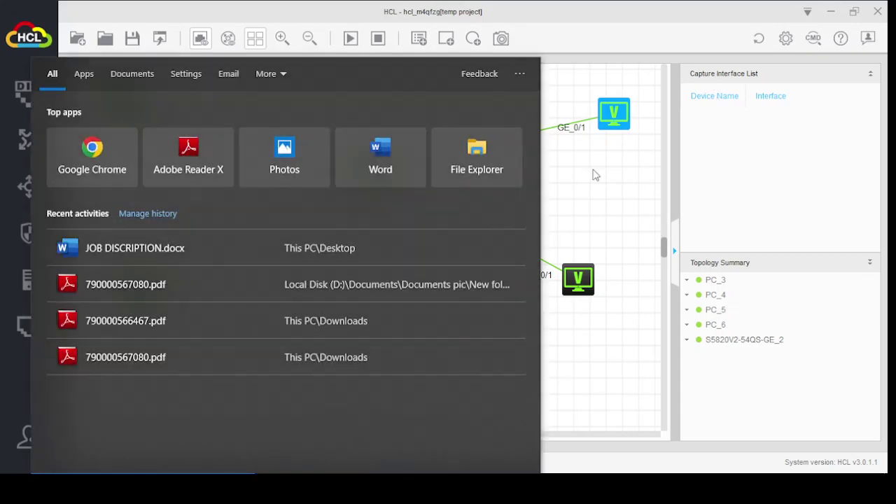
Dismiss the Windows search panel and reopen the switch's CLI console.
left_click(594, 172)
double_click(362, 162)
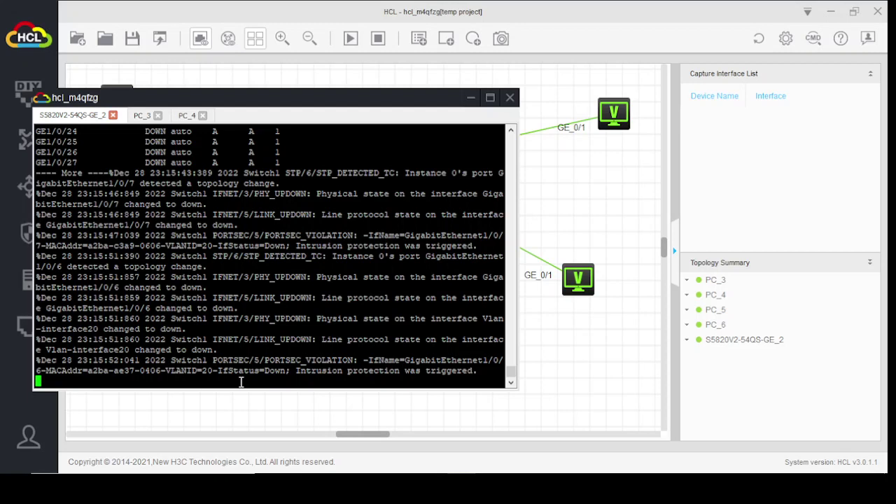
Page the switch log and highlight the 'Intrusion protection was triggered' message.
key("Return")
key("Return")
key("Return")
key("Return")
key("Return")
key("Return")
key("Return")
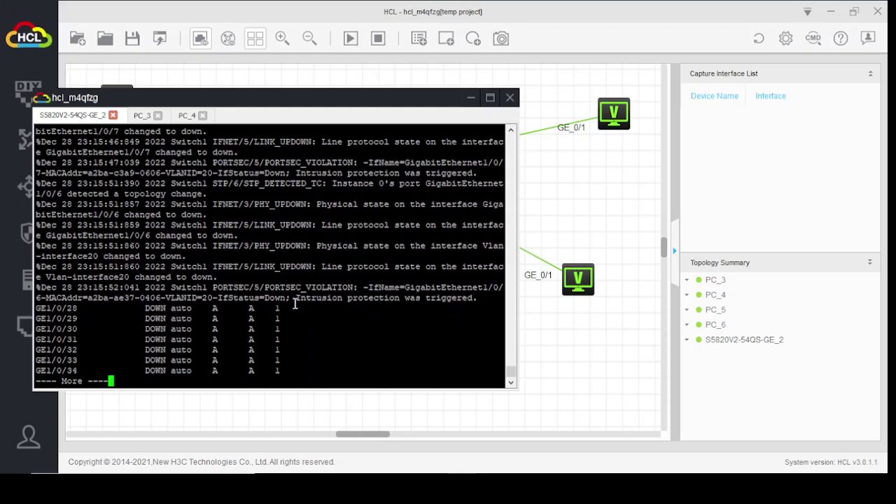
left_click_drag(297, 299, 444, 305)
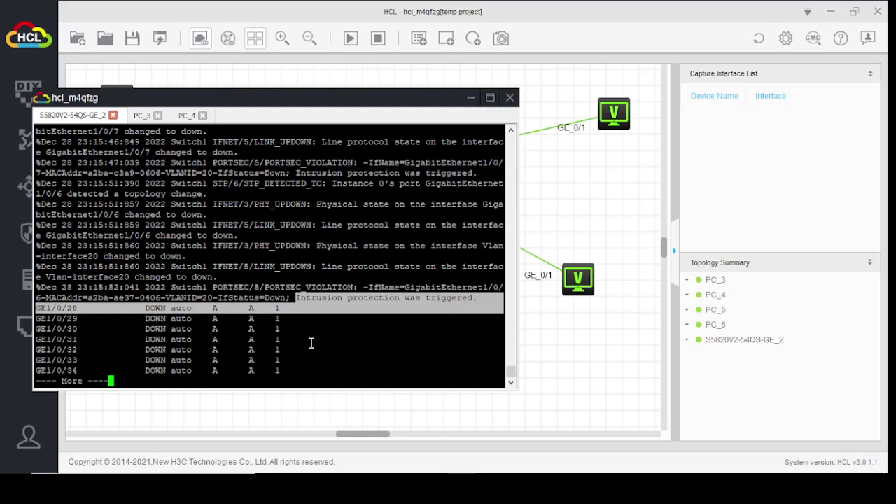
key("space")
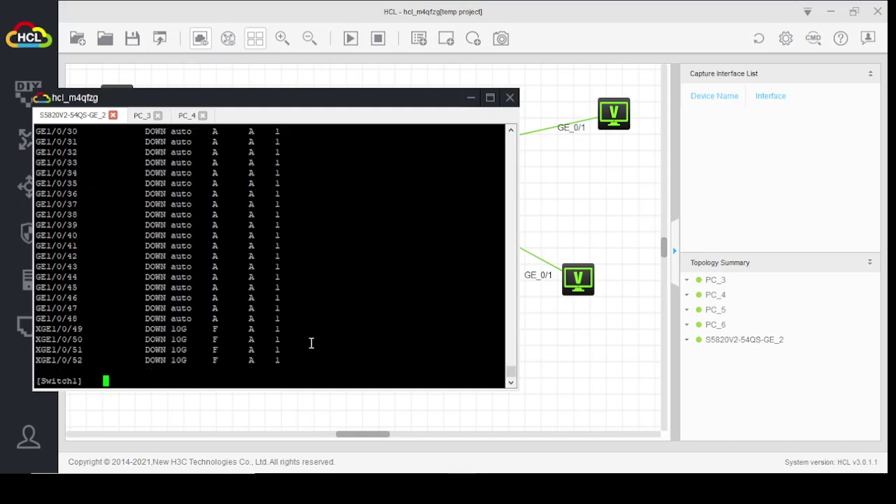
Run display interface brief to confirm GE1/0/6 and GE1/0/7 are down, then close the console.
type("lay interface brief")
key("Return")
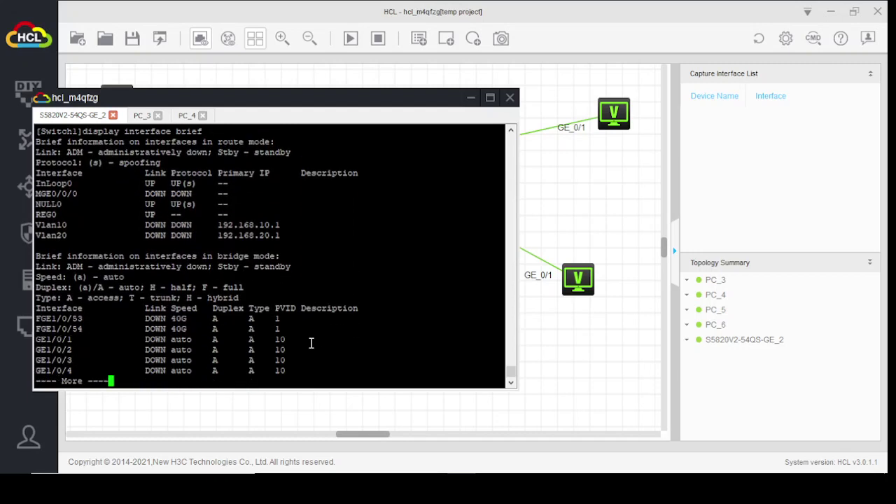
key("Return")
key("space")
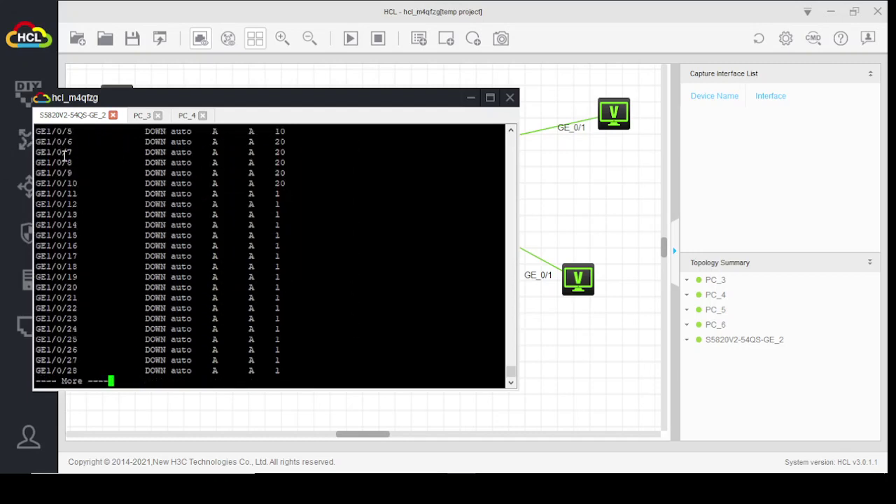
left_click(511, 98)
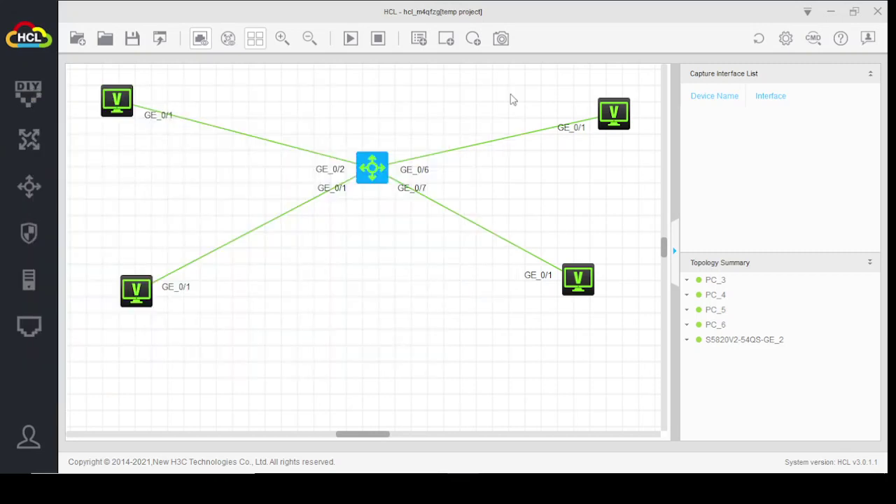